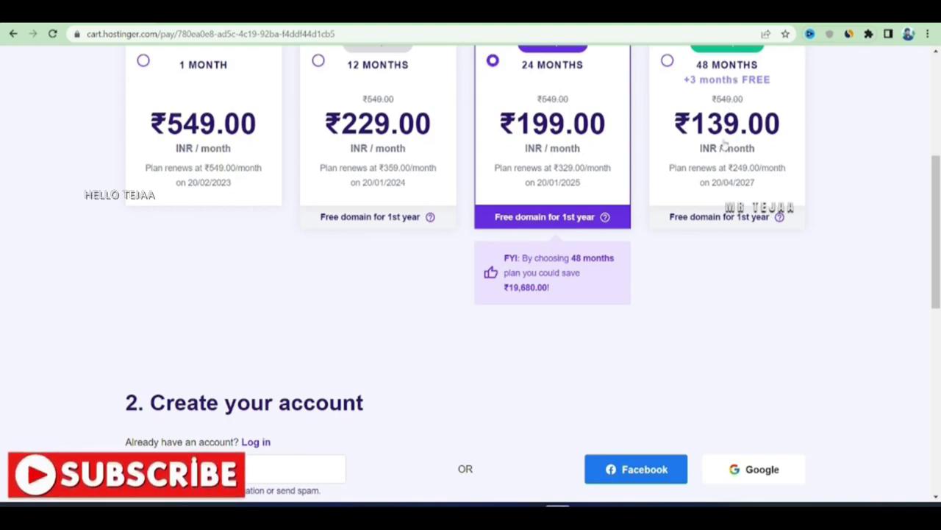
Compare the billing periods for Premium Web Hosting and select the 12-month period with the free first-year domain.
{"action": "scroll", "coordinate": [689, 192], "scroll_direction": "up", "scroll_amount": 1}
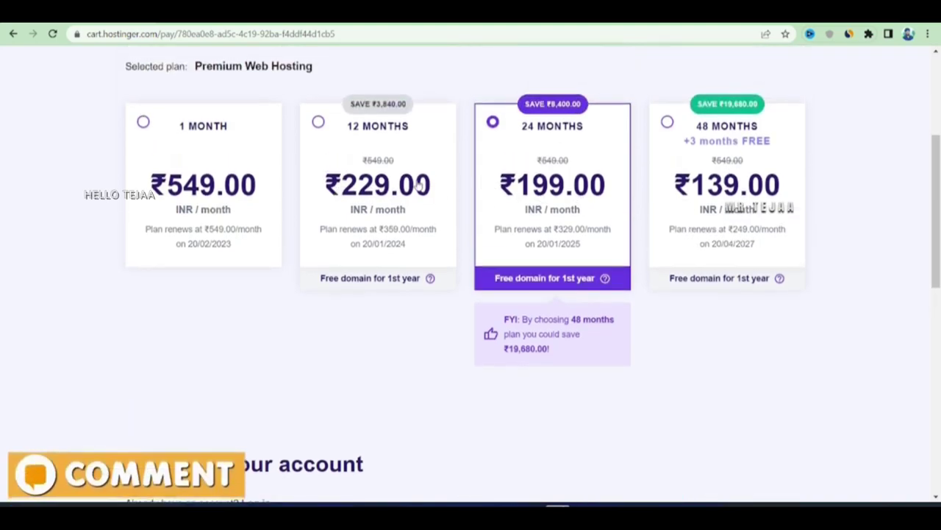
{"action": "scroll", "coordinate": [570, 214], "scroll_direction": "up", "scroll_amount": 3}
{"action": "scroll", "coordinate": [599, 236], "scroll_direction": "down", "scroll_amount": 2}
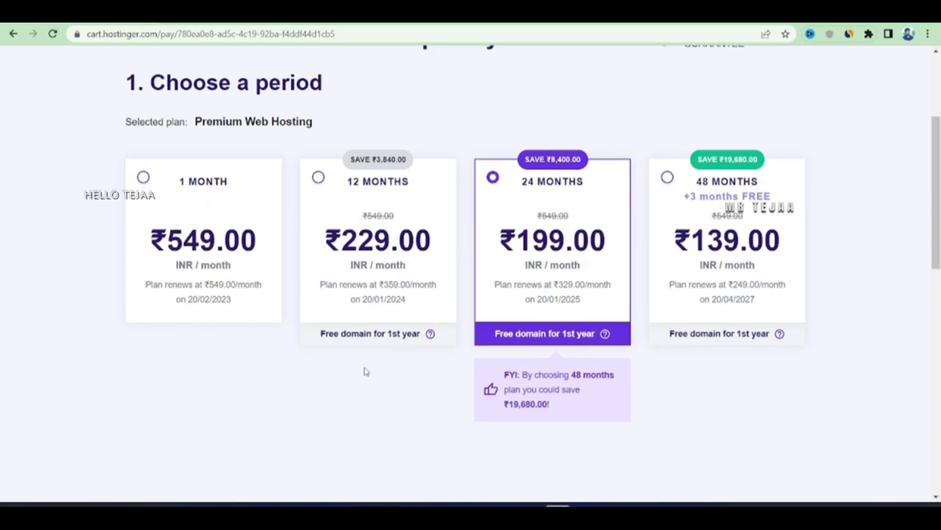
{"action": "left_click_drag", "start_coordinate": [321, 333], "coordinate": [444, 343]}
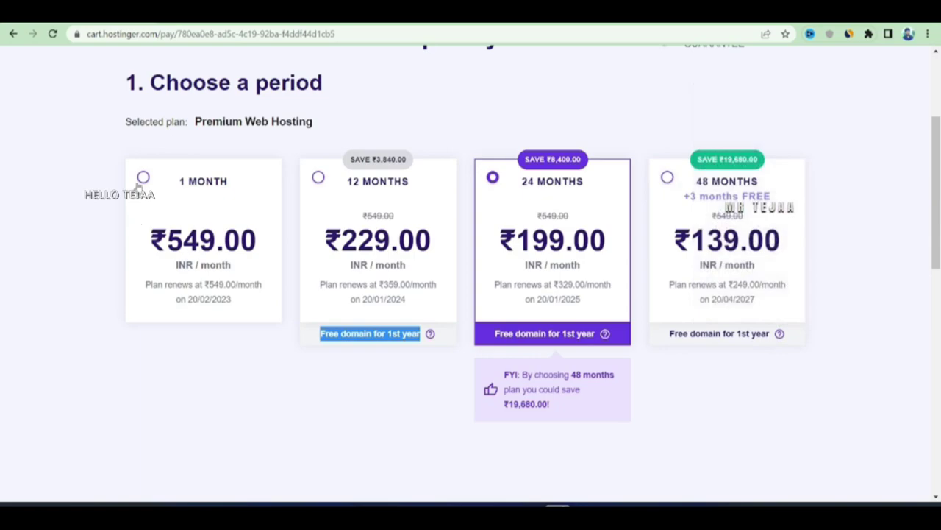
{"action": "left_click", "coordinate": [365, 321]}
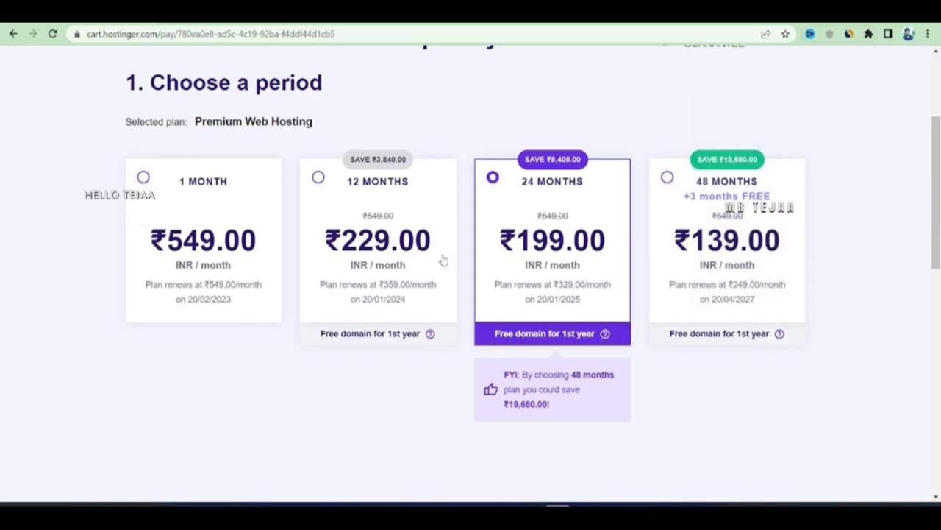
{"action": "left_click", "coordinate": [319, 180]}
Choose UPI as the payment method for the 12-month hosting plan and submit the secure payment.
{"action": "scroll", "coordinate": [367, 200], "scroll_direction": "down", "scroll_amount": 5}
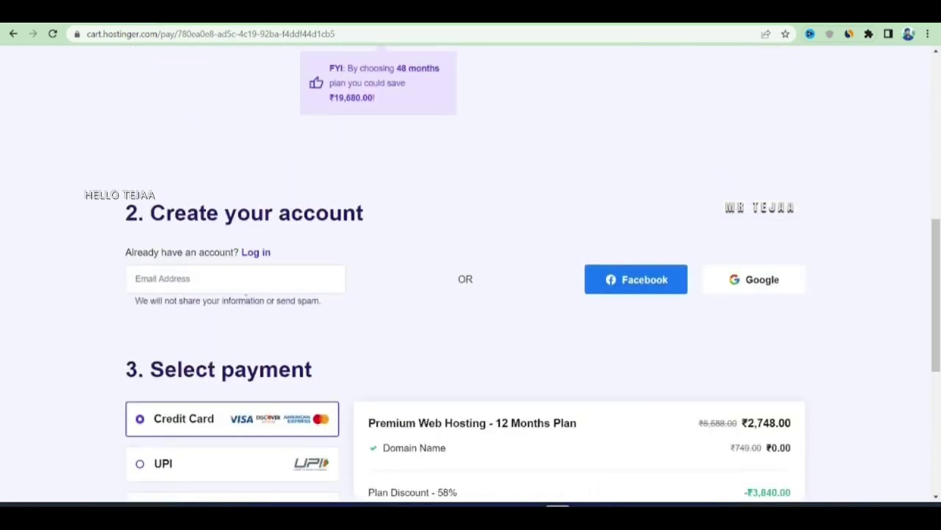
{"action": "left_click", "coordinate": [257, 280]}
{"action": "scroll", "coordinate": [416, 311], "scroll_direction": "down", "scroll_amount": 4}
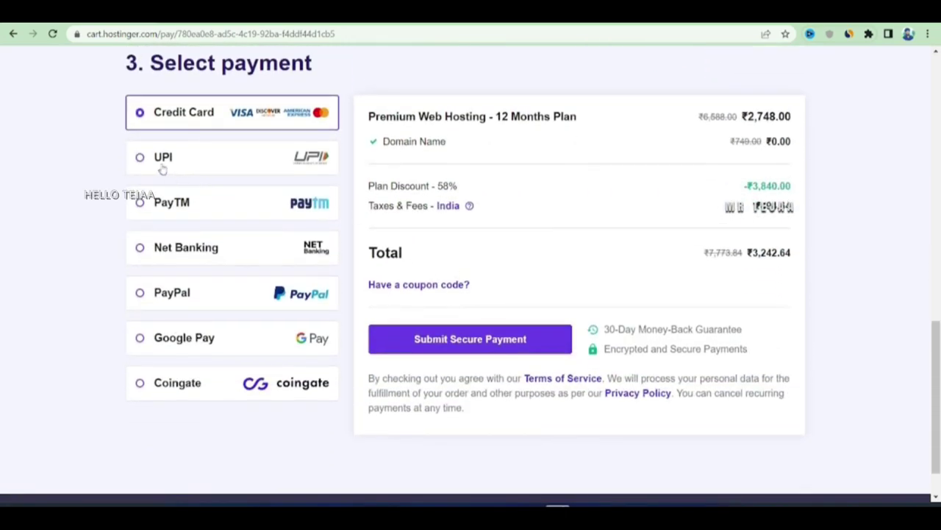
{"action": "left_click", "coordinate": [140, 156]}
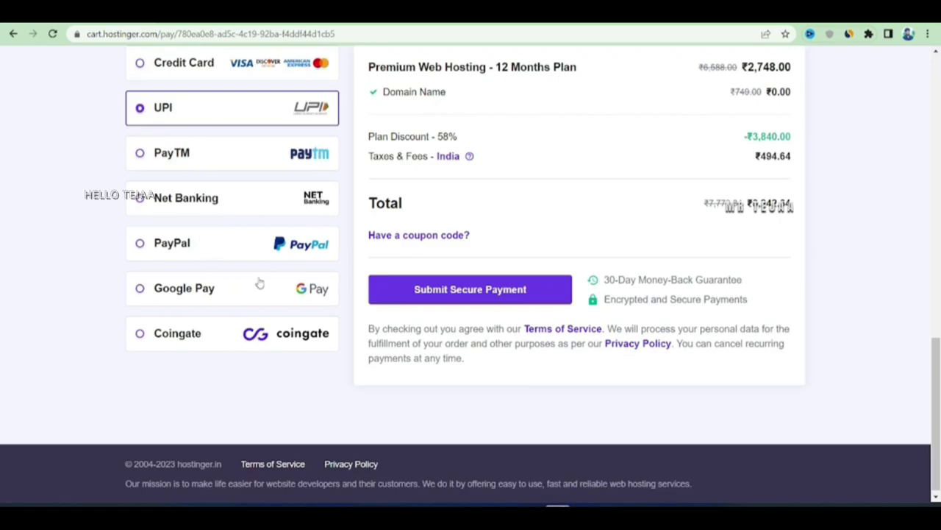
{"action": "scroll", "coordinate": [259, 281], "scroll_direction": "up", "scroll_amount": 1}
{"action": "left_click", "coordinate": [137, 215]}
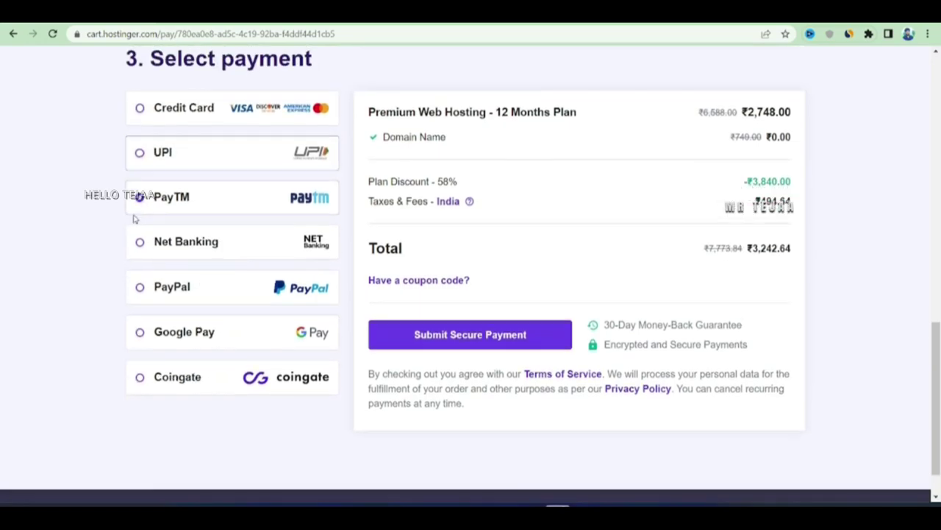
{"action": "scroll", "coordinate": [184, 216], "scroll_direction": "up", "scroll_amount": 1}
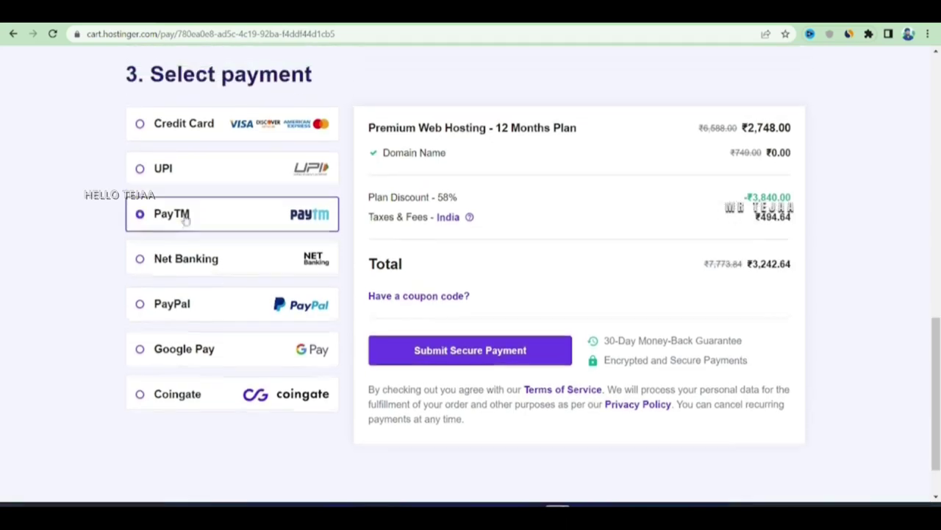
{"action": "left_click", "coordinate": [139, 168]}
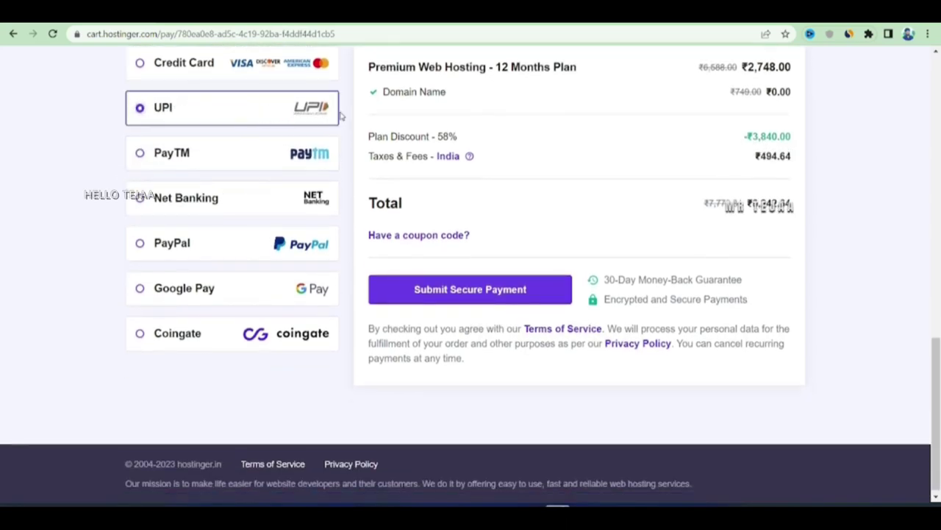
{"action": "left_click", "coordinate": [491, 292]}
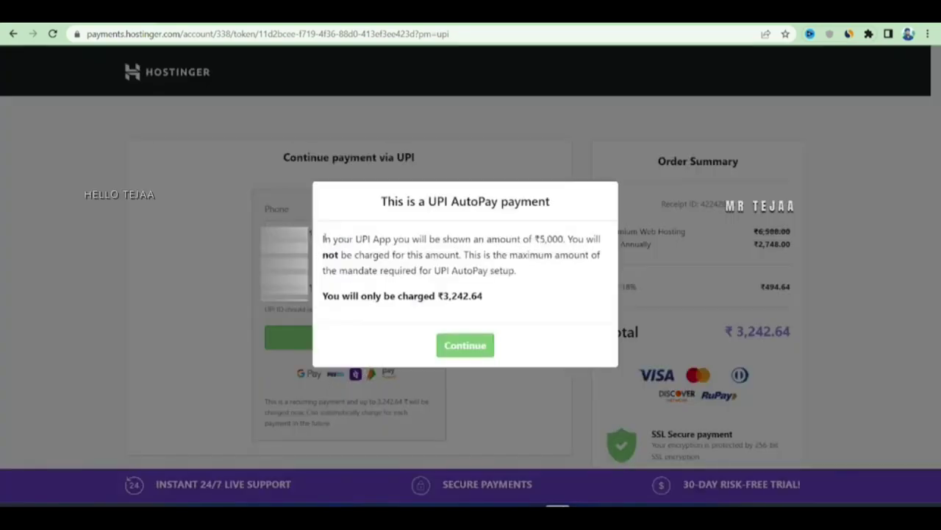
Review the mandate amount and actual charge in the UPI AutoPay notice, and continue with the payment.
{"action": "left_click_drag", "start_coordinate": [325, 239], "coordinate": [515, 271]}
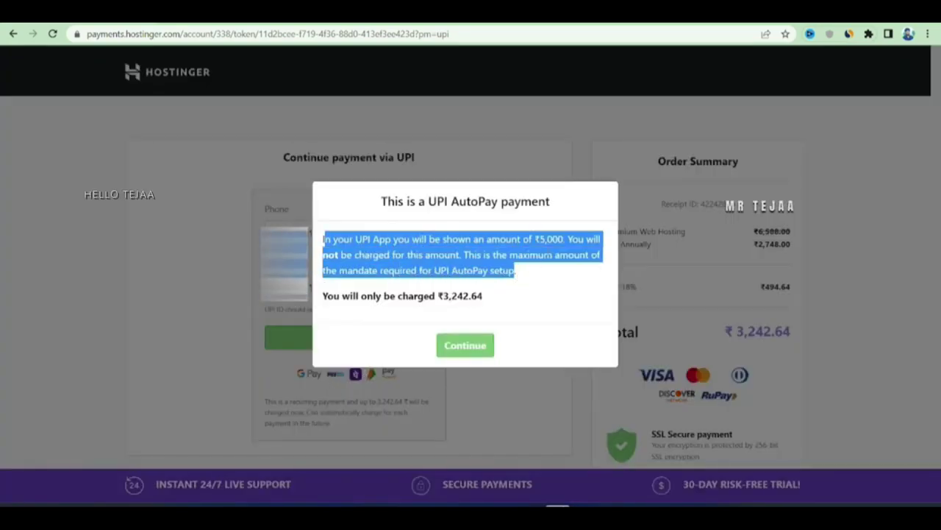
{"action": "left_click", "coordinate": [533, 294]}
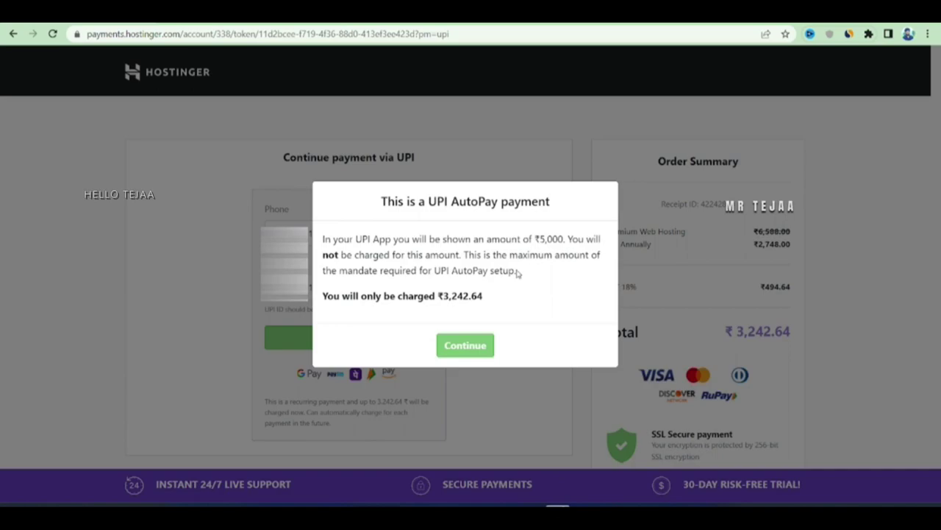
{"action": "left_click_drag", "start_coordinate": [493, 298], "coordinate": [443, 296]}
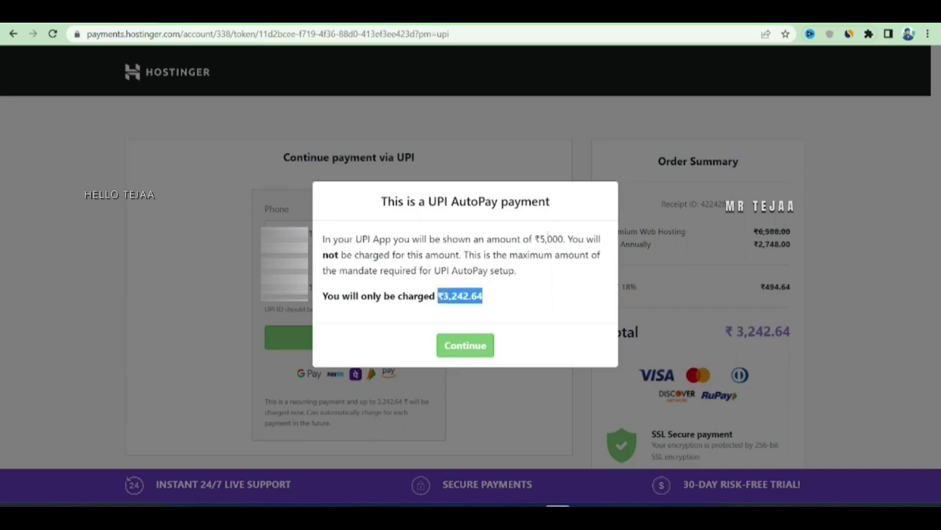
{"action": "left_click", "coordinate": [518, 295]}
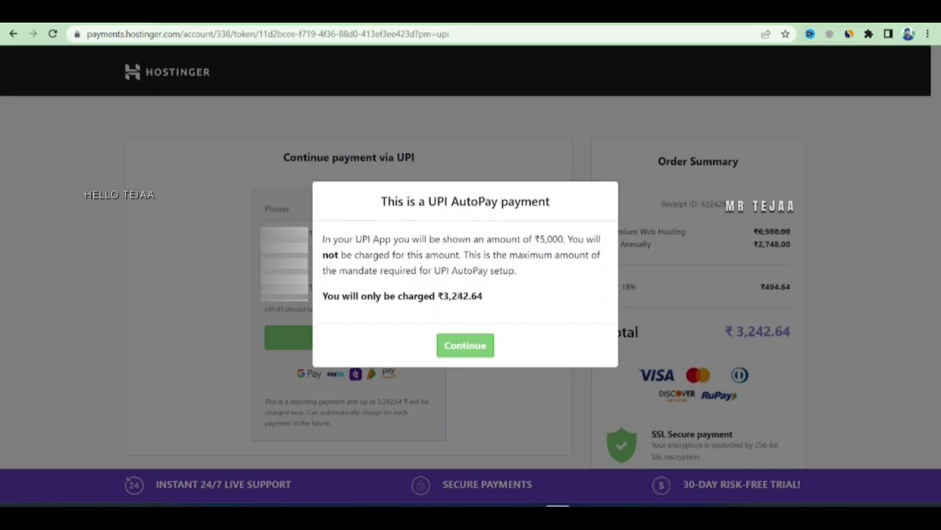
{"action": "left_click_drag", "start_coordinate": [438, 295], "coordinate": [484, 295]}
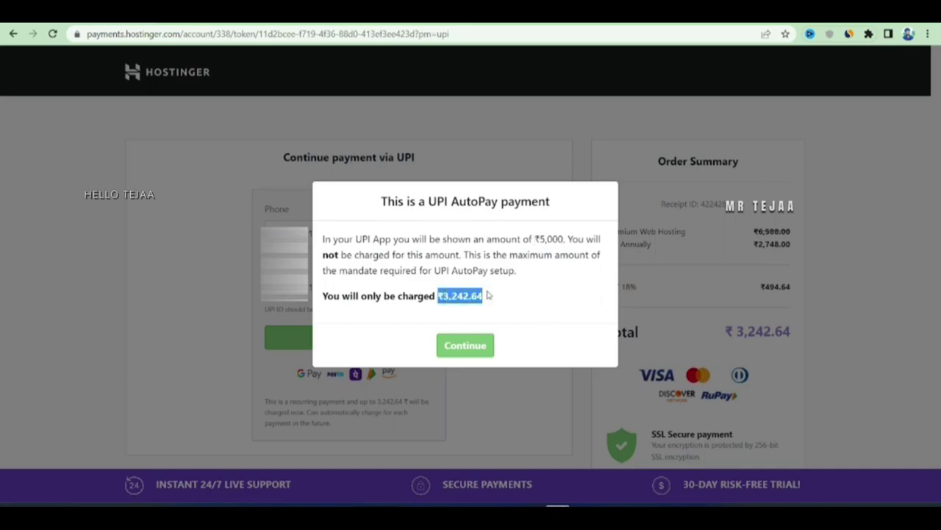
{"action": "left_click", "coordinate": [496, 298]}
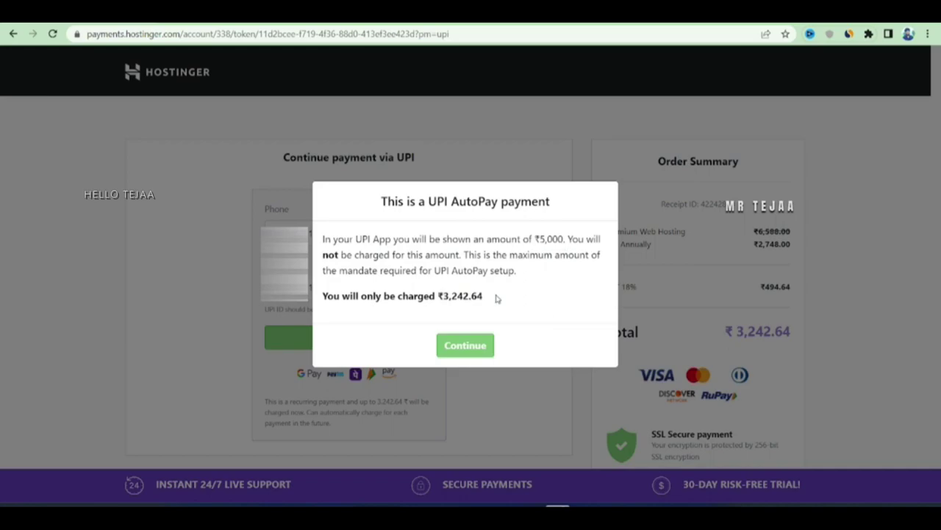
{"action": "left_click", "coordinate": [483, 349]}
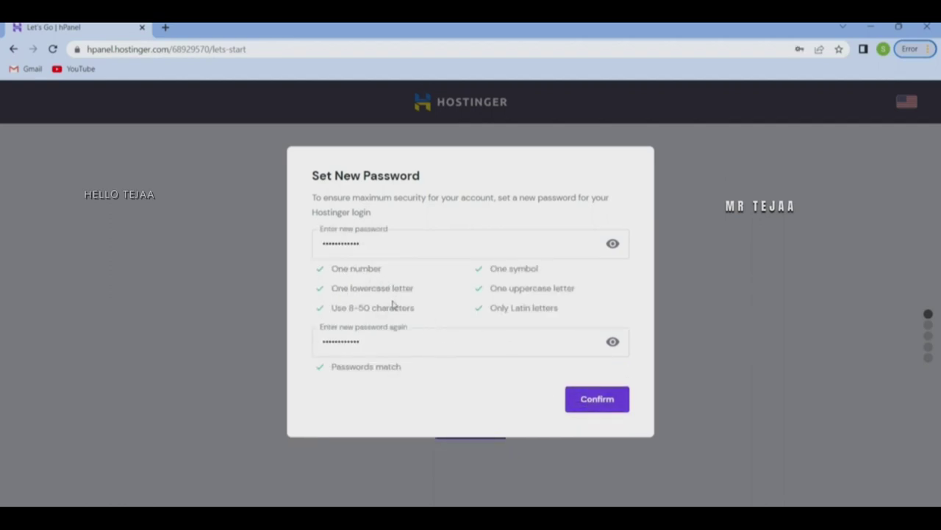
Confirm the new Hostinger account password and decline to save it in the browser.
{"action": "left_click", "coordinate": [599, 398]}
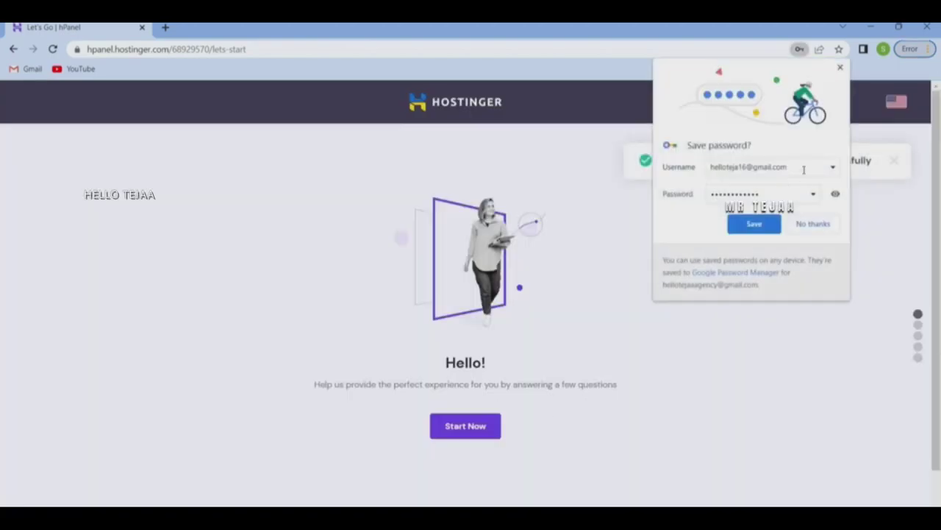
{"action": "left_click", "coordinate": [809, 224]}
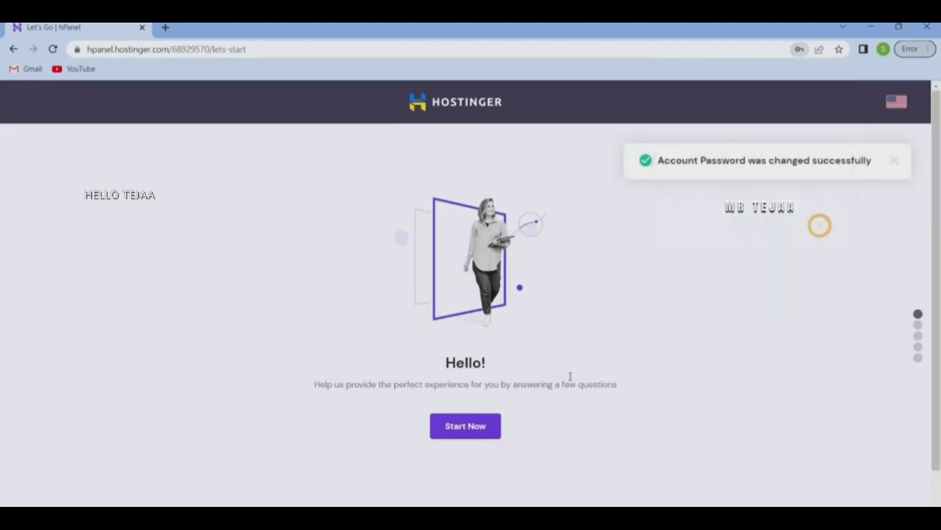
Start the onboarding survey and answer that it is a blog for myself, that I'm building it myself, and that I want beginner help.
{"action": "left_click", "coordinate": [496, 421]}
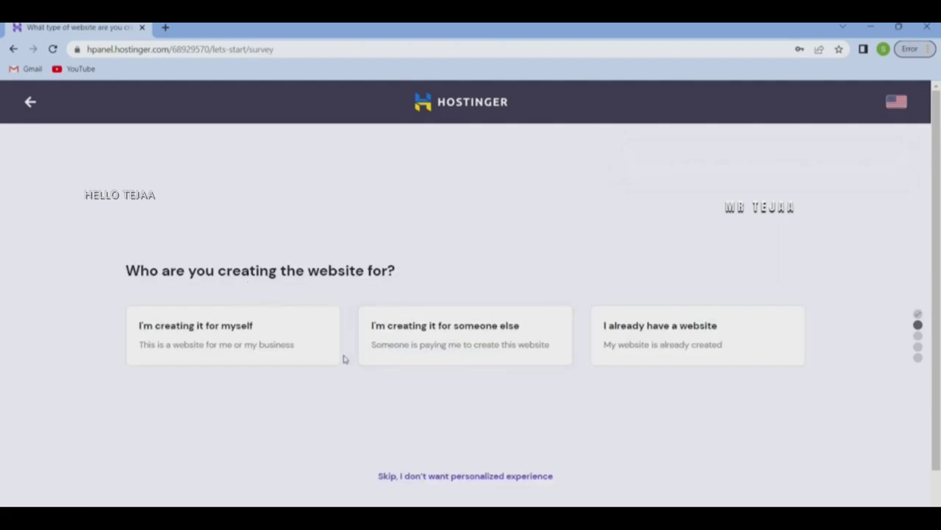
{"action": "left_click", "coordinate": [185, 345]}
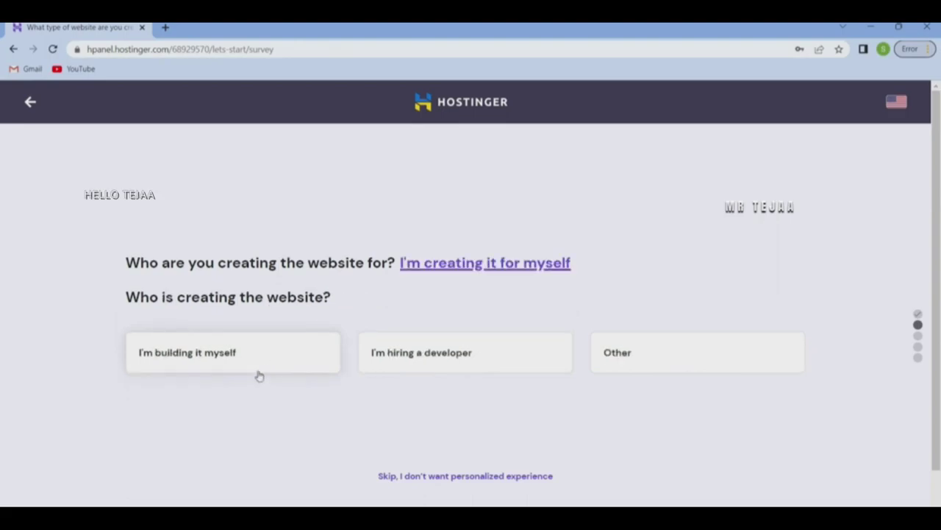
{"action": "left_click", "coordinate": [206, 358]}
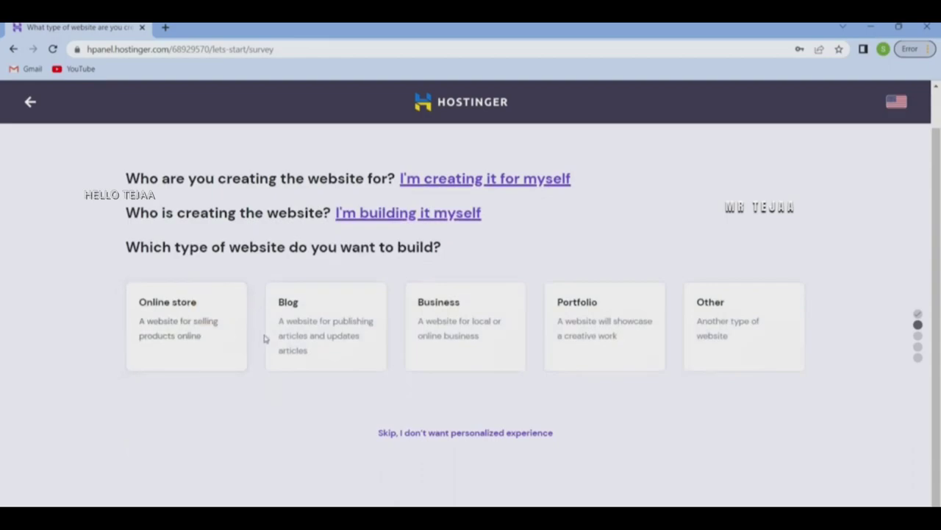
{"action": "left_click", "coordinate": [339, 352]}
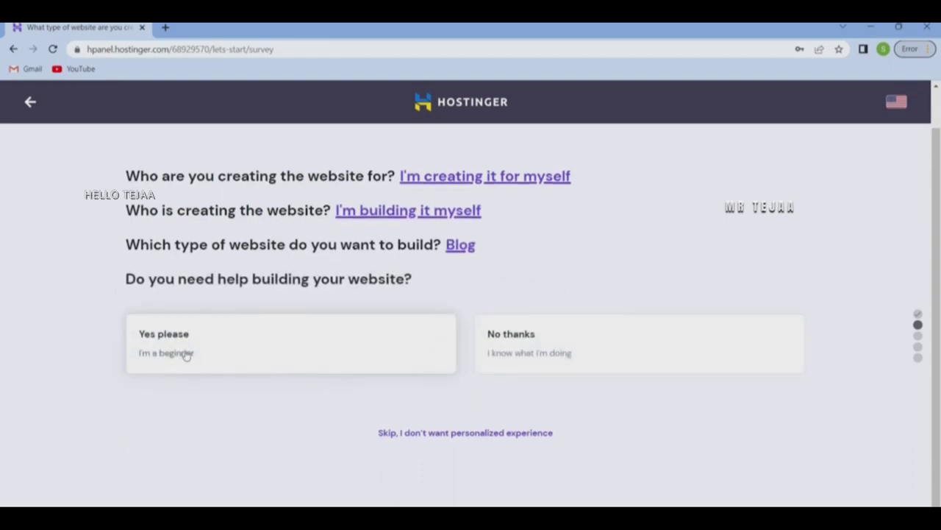
{"action": "left_click", "coordinate": [230, 358]}
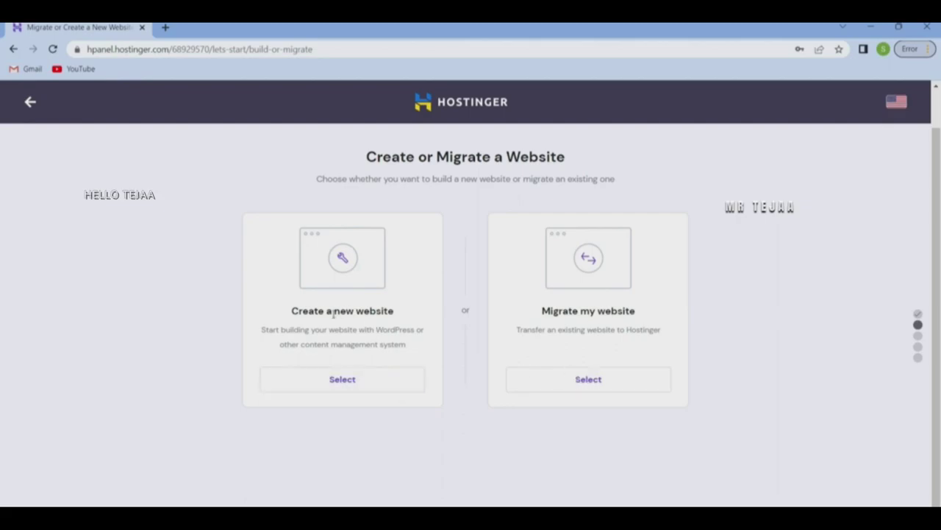
Choose to create a new website and select WordPress as its platform.
{"action": "left_click", "coordinate": [365, 387]}
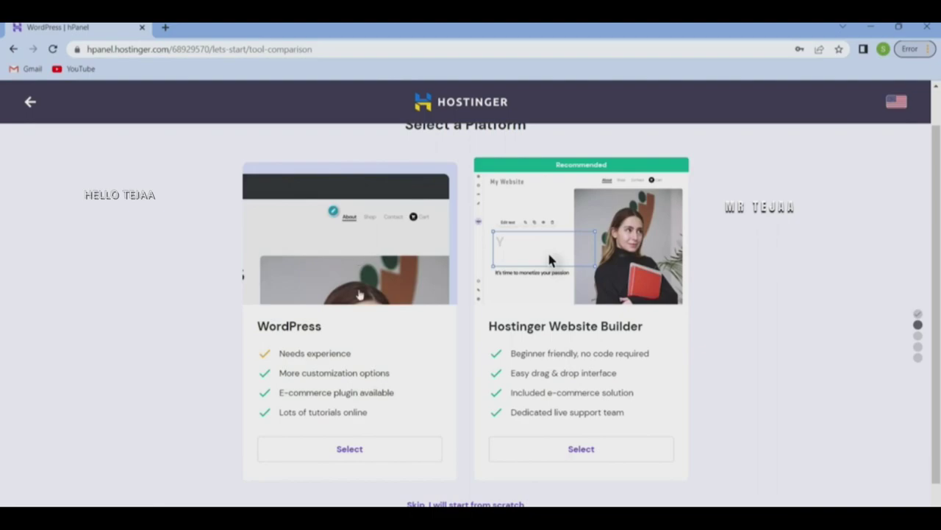
{"action": "scroll", "coordinate": [434, 328], "scroll_direction": "up", "scroll_amount": 1}
{"action": "scroll", "coordinate": [437, 331], "scroll_direction": "down", "scroll_amount": 1}
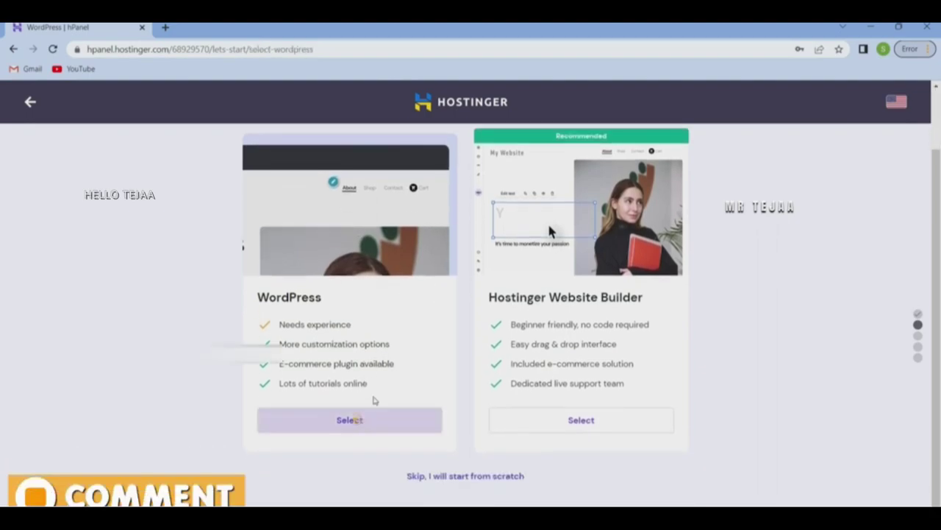
{"action": "left_click", "coordinate": [351, 422]}
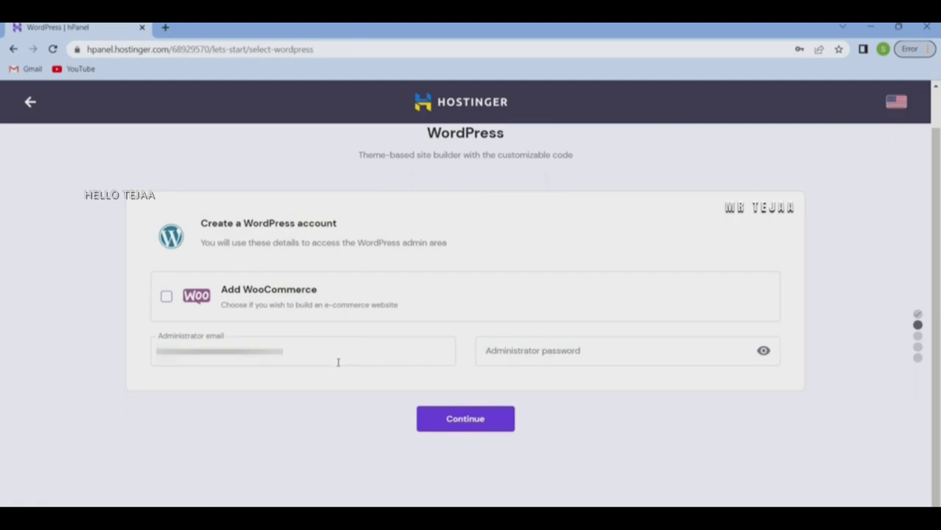
Enter the WordPress administrator password without adding WooCommerce, continue to the templates, and decline to save the password in the browser.
{"action": "left_click", "coordinate": [507, 351]}
{"action": "key", "text": "ctrl+v"}
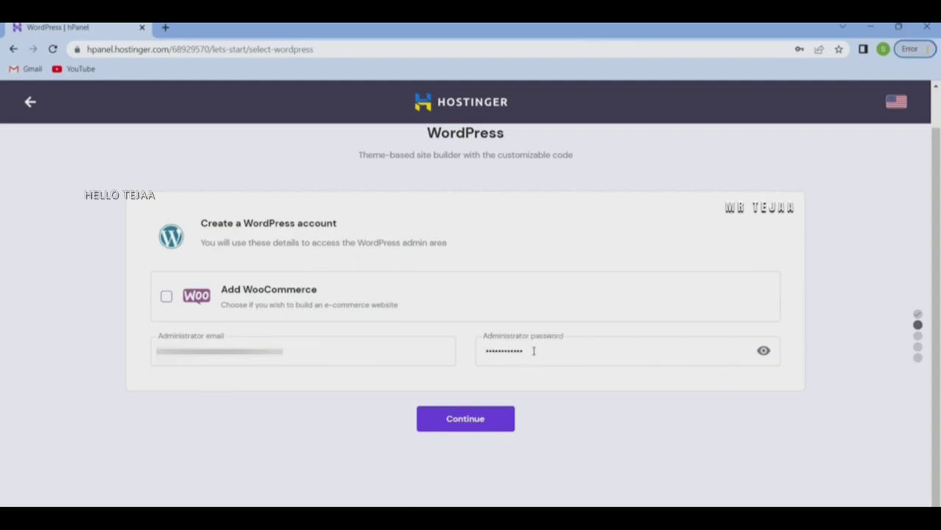
{"action": "left_click", "coordinate": [503, 424]}
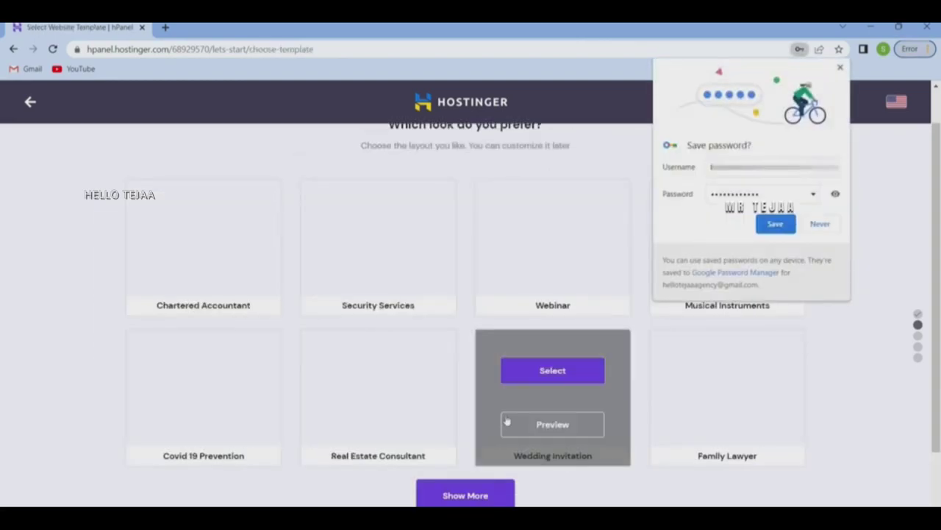
{"action": "left_click", "coordinate": [819, 224]}
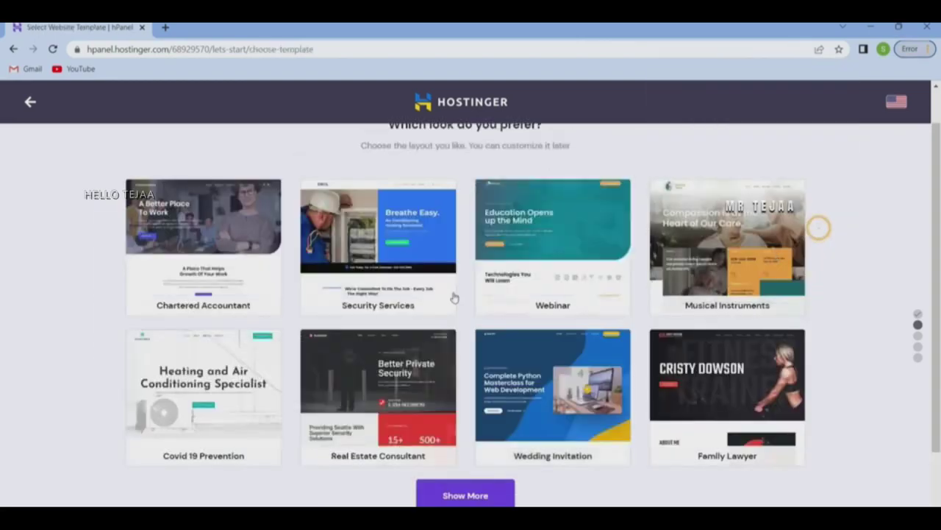
Look through the offered website templates and skip choosing one.
{"action": "scroll", "coordinate": [451, 170], "scroll_direction": "up", "scroll_amount": 1}
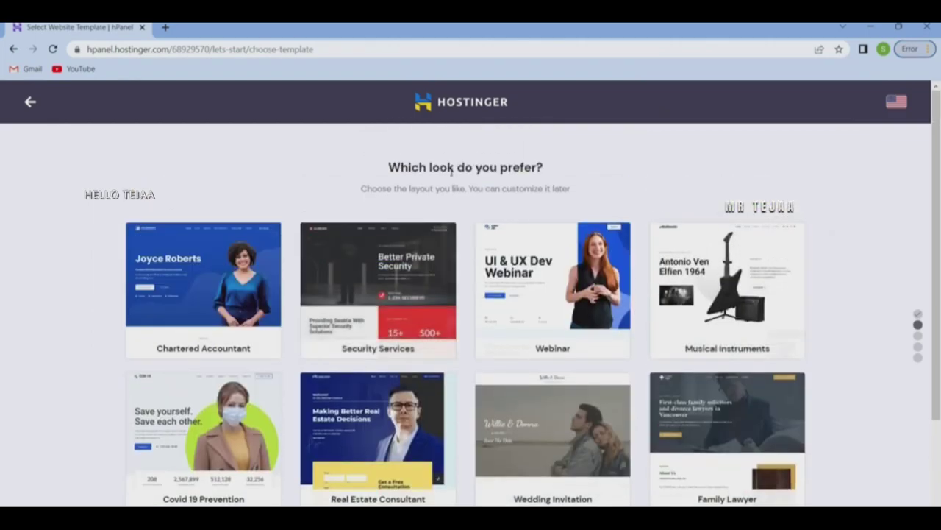
{"action": "scroll", "coordinate": [485, 182], "scroll_direction": "down", "scroll_amount": 3}
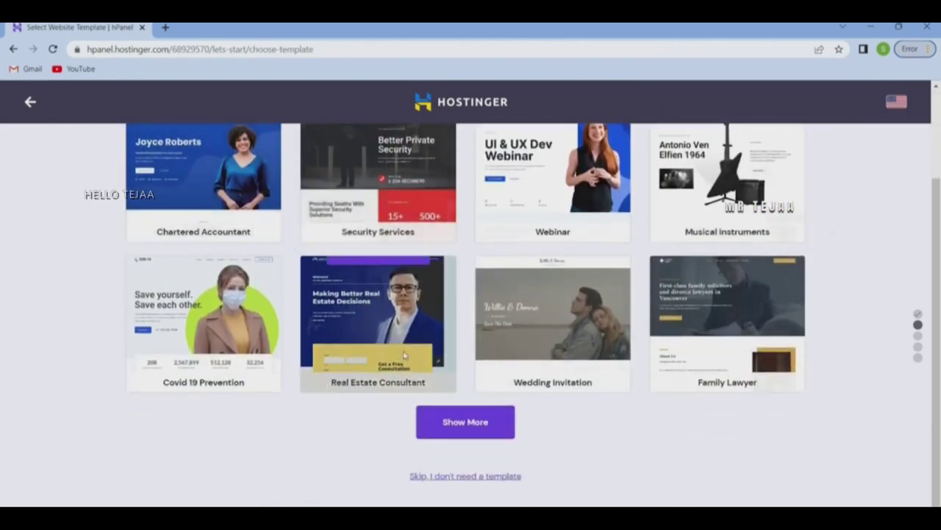
{"action": "scroll", "coordinate": [441, 331], "scroll_direction": "up", "scroll_amount": 2}
{"action": "scroll", "coordinate": [427, 294], "scroll_direction": "down", "scroll_amount": 2}
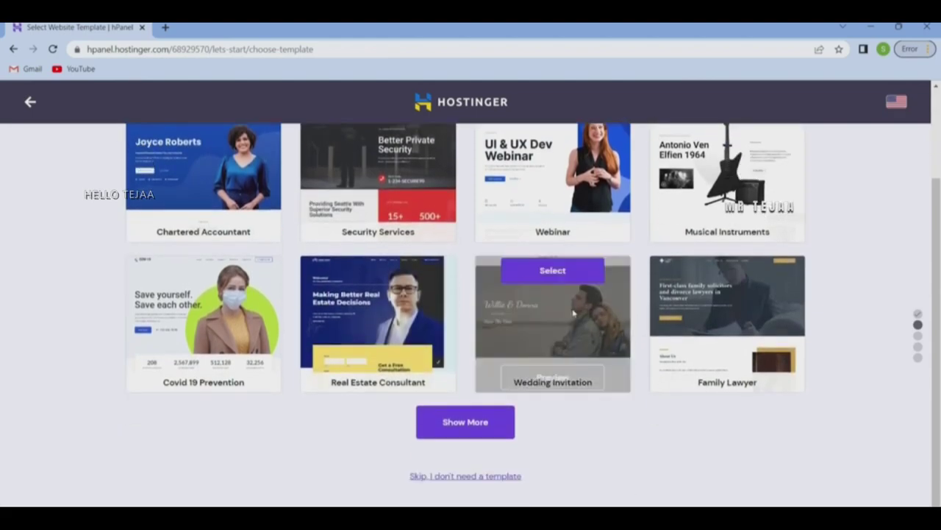
{"action": "scroll", "coordinate": [414, 265], "scroll_direction": "up", "scroll_amount": 2}
{"action": "scroll", "coordinate": [414, 265], "scroll_direction": "up", "scroll_amount": 1}
{"action": "scroll", "coordinate": [554, 289], "scroll_direction": "down", "scroll_amount": 2}
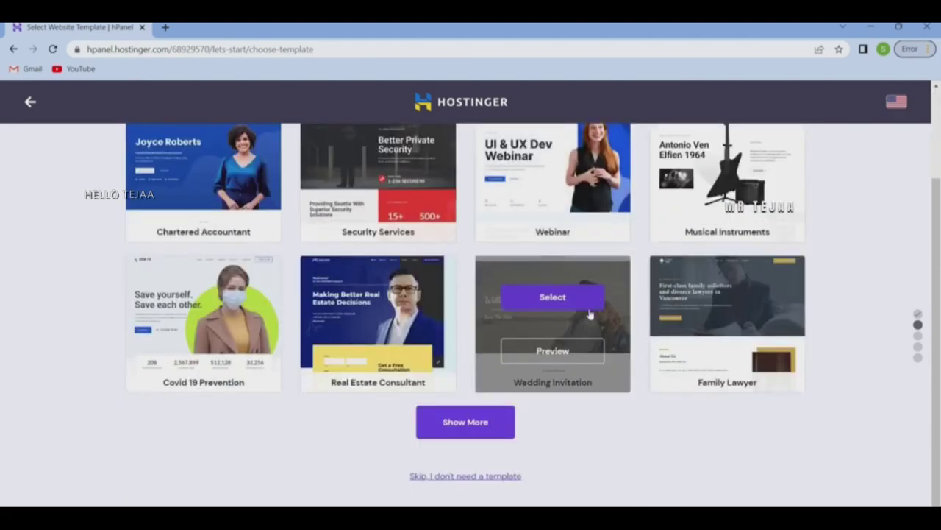
{"action": "left_click", "coordinate": [475, 476]}
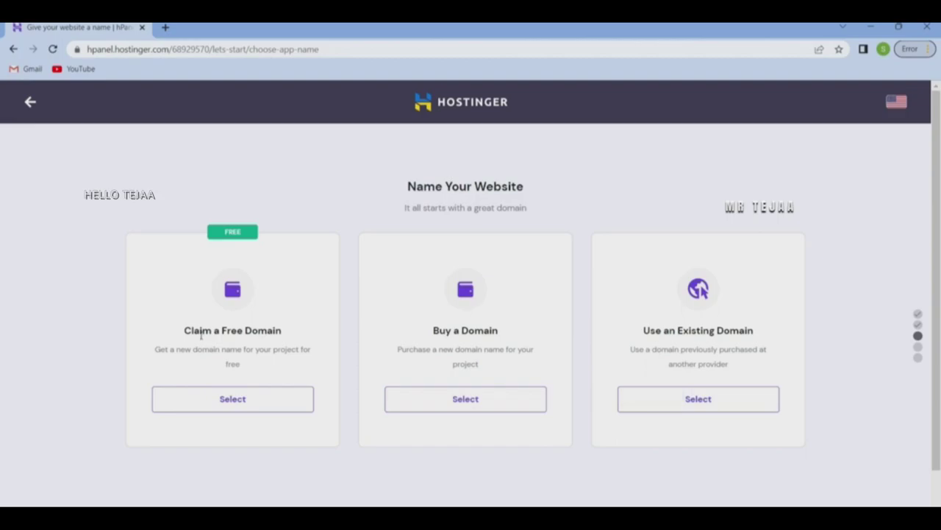
Choose to claim a free domain and check the availability of lyrics with the .com extension.
{"action": "left_click", "coordinate": [253, 404]}
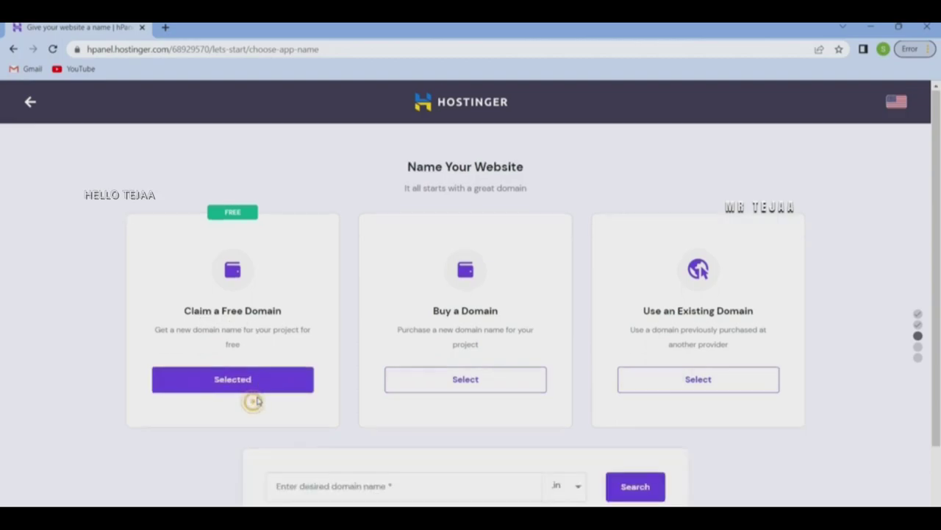
{"action": "scroll", "coordinate": [376, 445], "scroll_direction": "down", "scroll_amount": 1}
{"action": "left_click", "coordinate": [379, 410]}
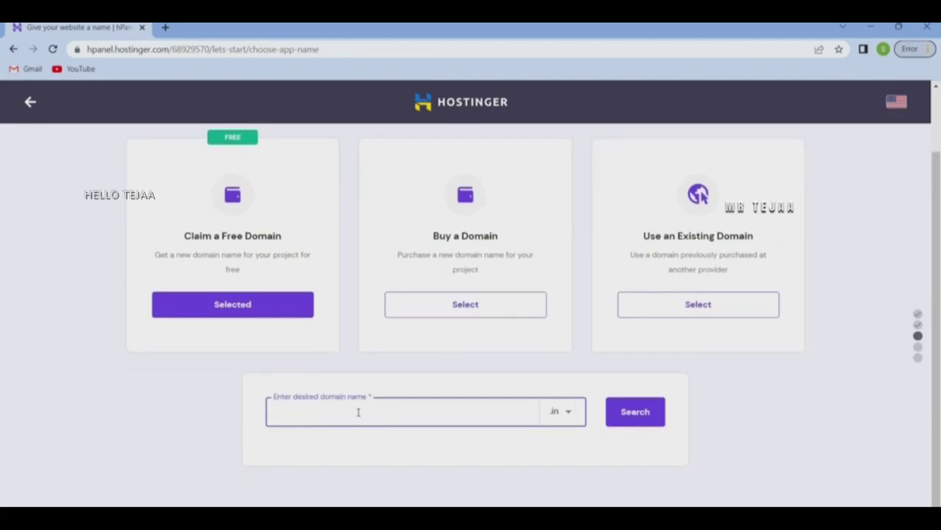
{"action": "type", "text": "lyrics"}
{"action": "left_click", "coordinate": [557, 416]}
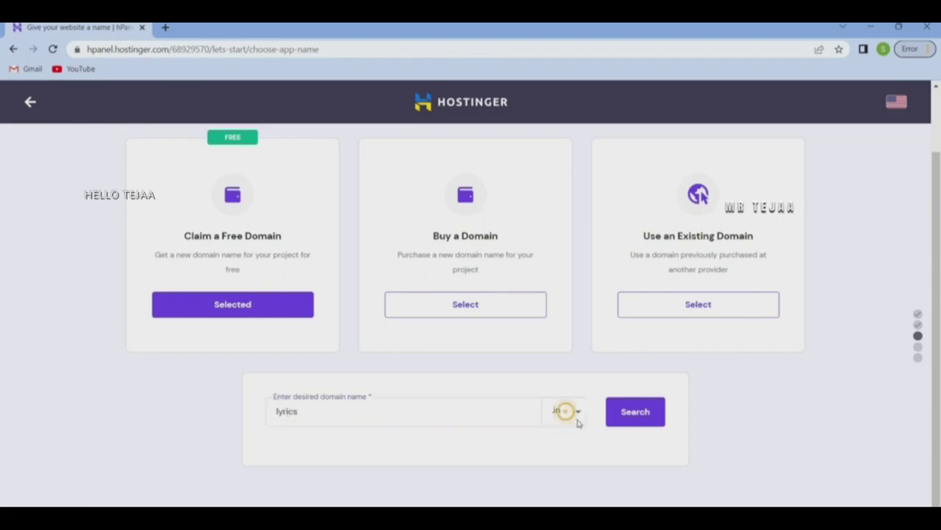
{"action": "scroll", "coordinate": [533, 462], "scroll_direction": "down", "scroll_amount": 2}
{"action": "scroll", "coordinate": [620, 466], "scroll_direction": "down", "scroll_amount": 2}
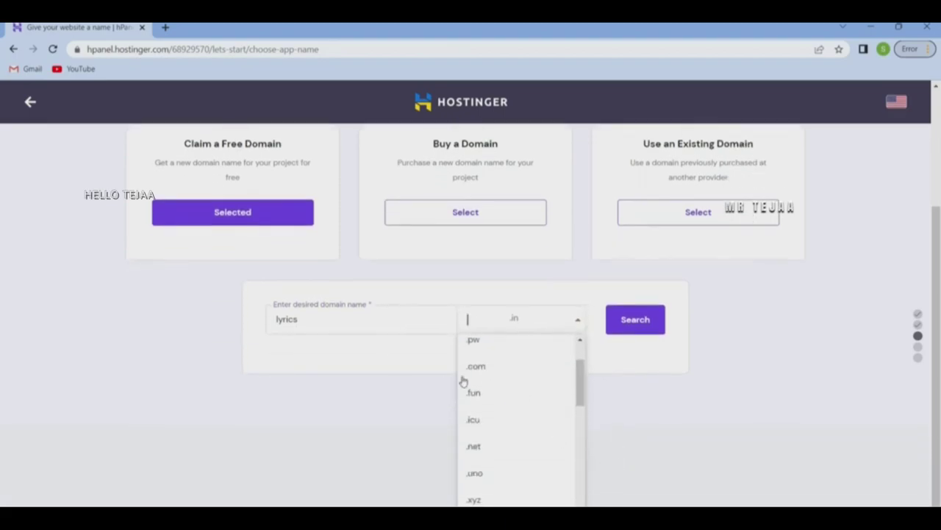
{"action": "left_click", "coordinate": [476, 370]}
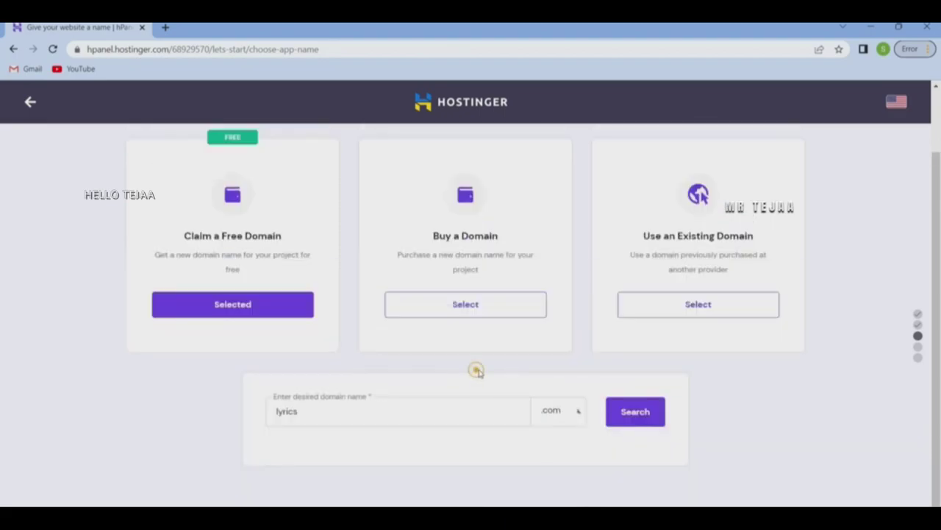
{"action": "left_click", "coordinate": [637, 412]}
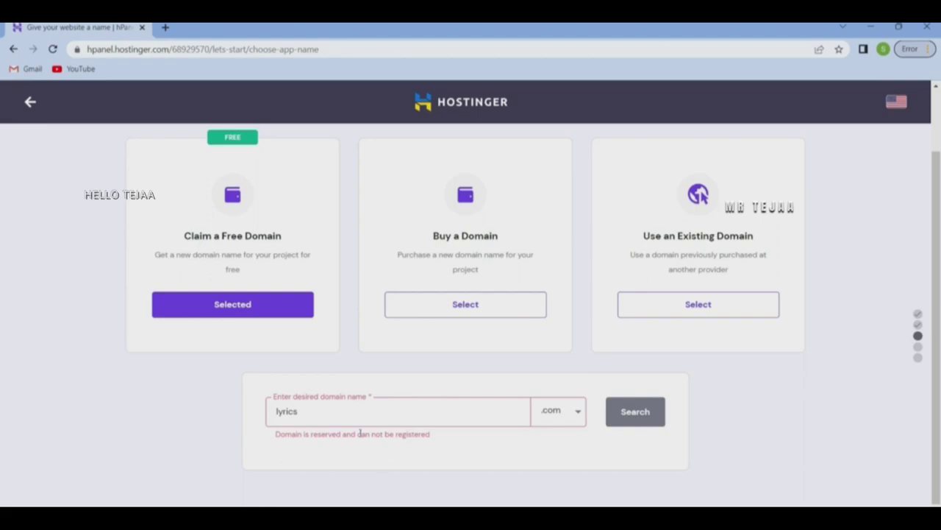
Change the desired domain name to thelyricss, search for it with .com, and continue with that domain.
{"action": "left_click", "coordinate": [277, 411]}
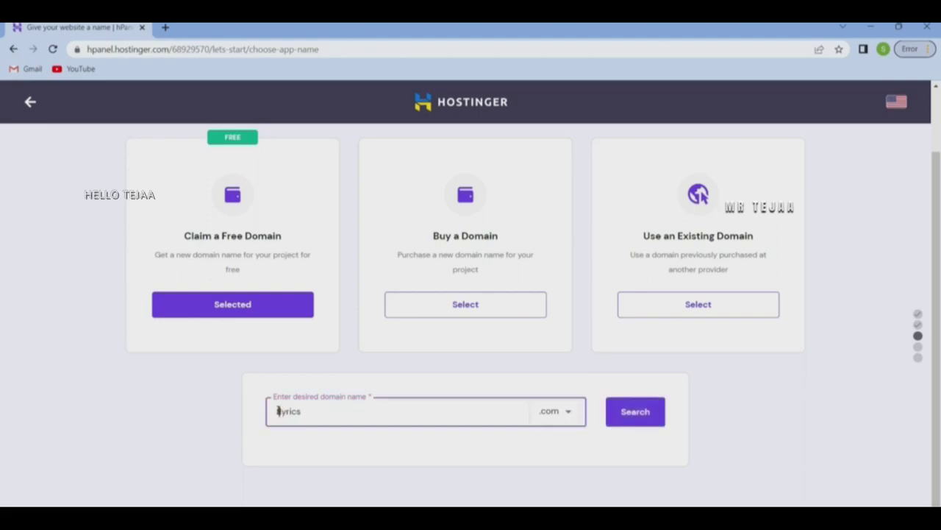
{"action": "type", "text": "the"}
{"action": "left_click", "coordinate": [330, 410]}
{"action": "type", "text": "s"}
{"action": "left_click", "coordinate": [631, 421]}
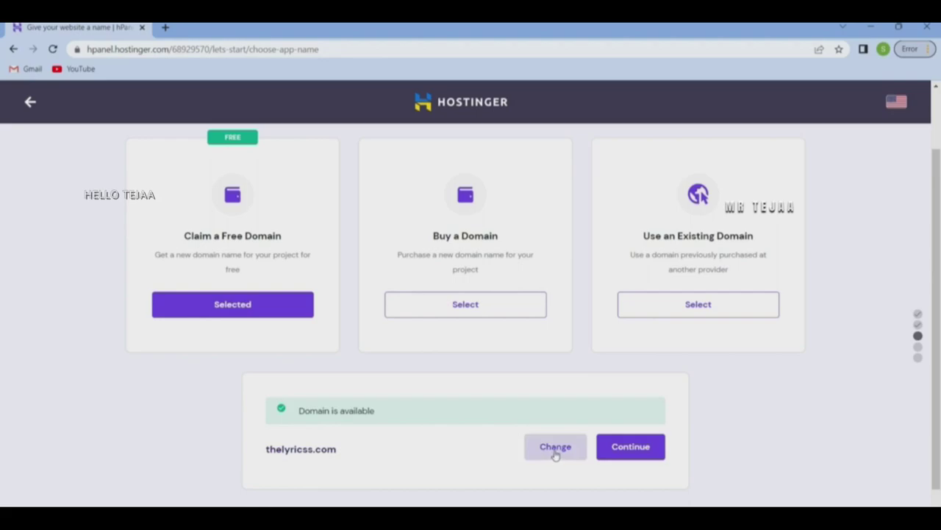
{"action": "left_click", "coordinate": [631, 447]}
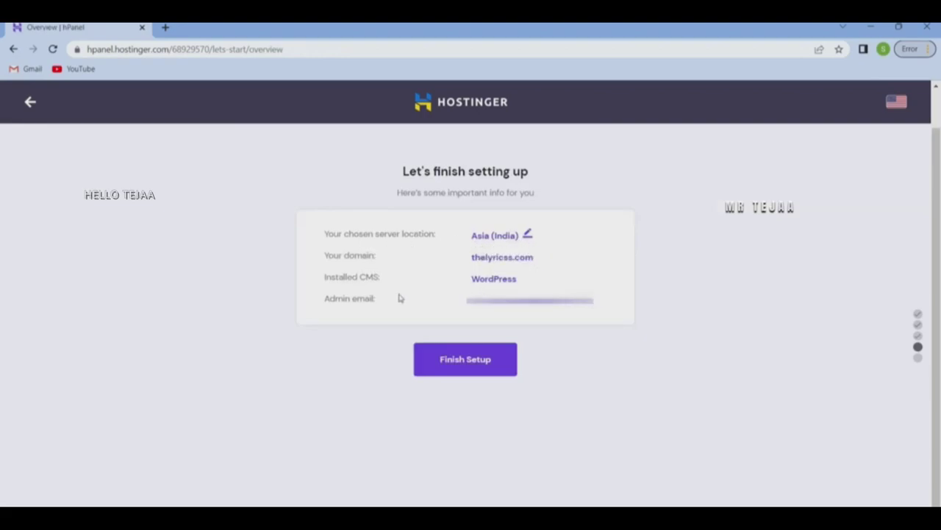
Finish the setup and submit the domain owner's primary details with India as country and Personal registration.
{"action": "left_click", "coordinate": [479, 362]}
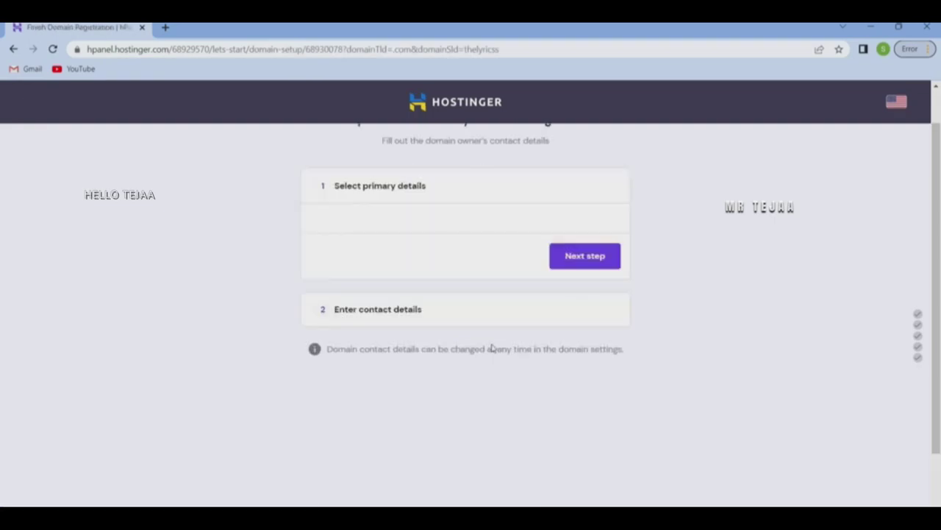
{"action": "left_click", "coordinate": [421, 227]}
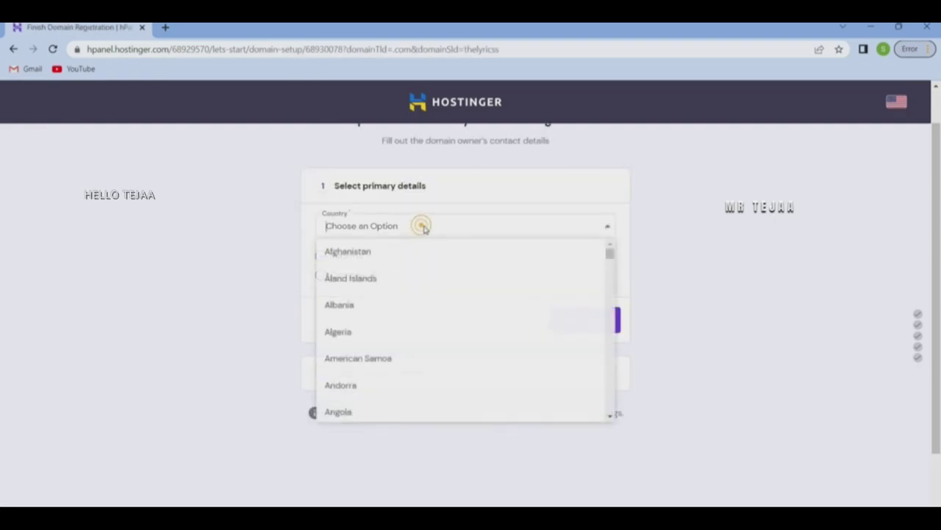
{"action": "type", "text": "ind"}
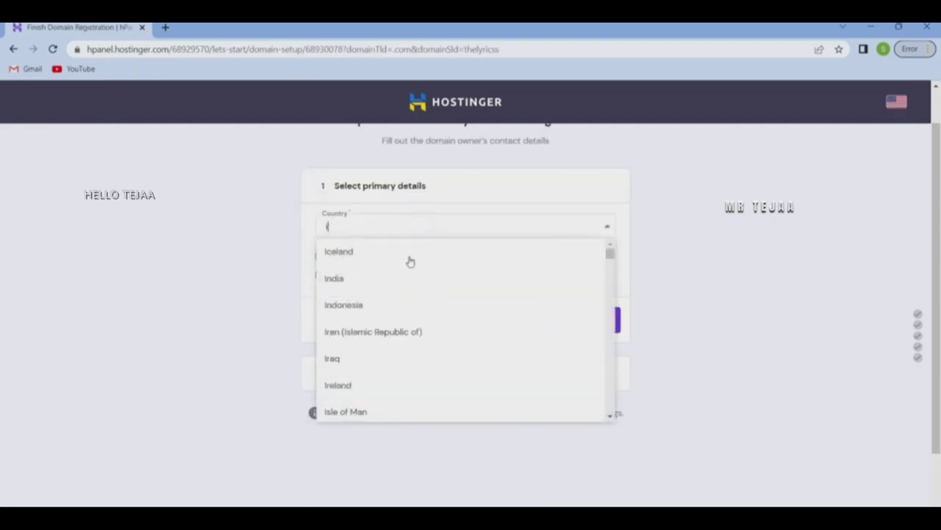
{"action": "left_click", "coordinate": [395, 251]}
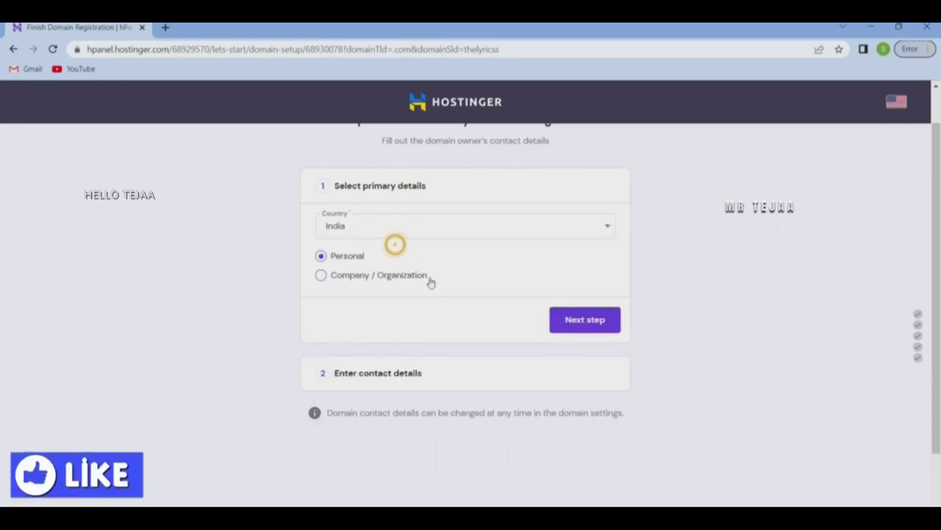
{"action": "left_click", "coordinate": [587, 325]}
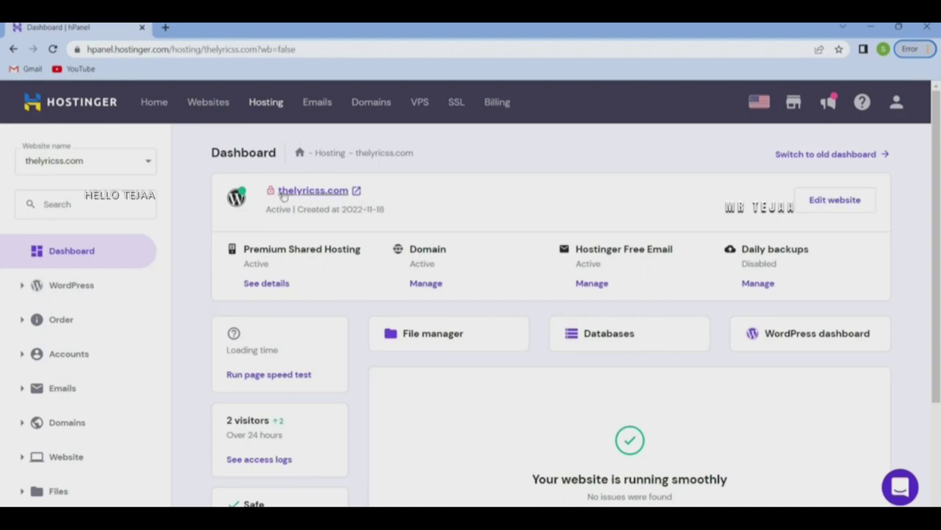
Install the SSL certificate for thelyricss.com from the site's WordPress management page and close the notice.
{"action": "left_click", "coordinate": [55, 287]}
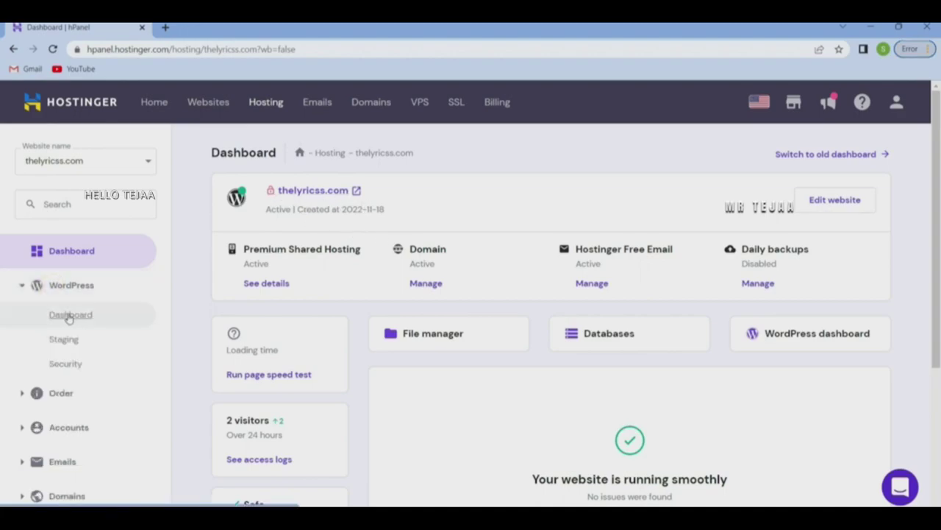
{"action": "left_click", "coordinate": [68, 315]}
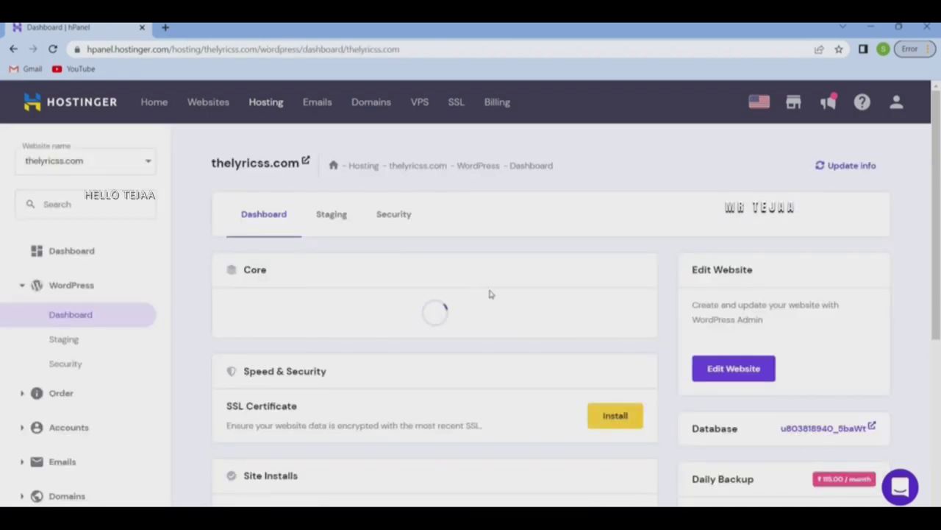
{"action": "scroll", "coordinate": [414, 278], "scroll_direction": "down", "scroll_amount": 4}
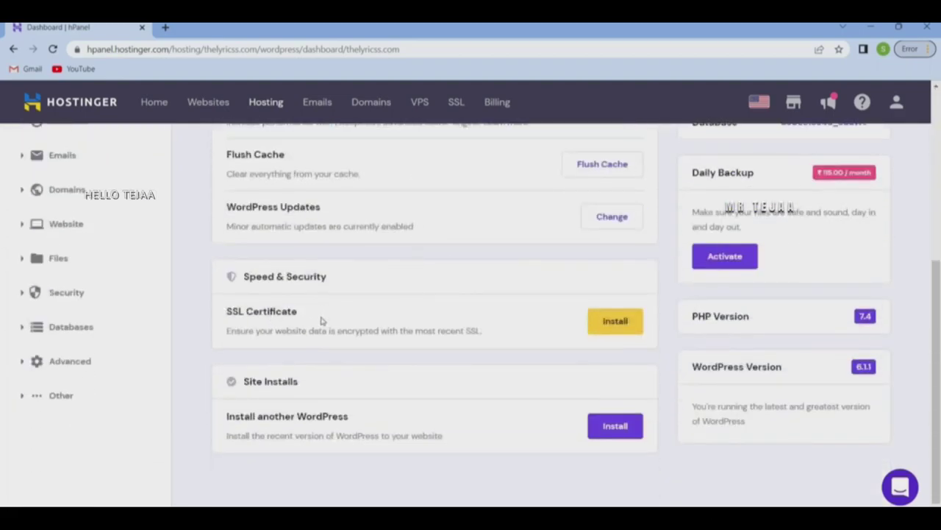
{"action": "left_click", "coordinate": [610, 322]}
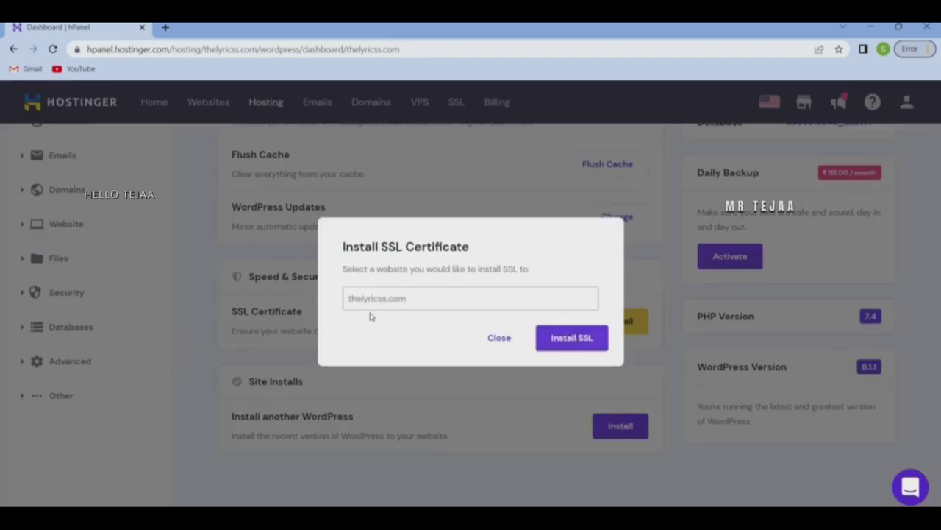
{"action": "left_click", "coordinate": [568, 342]}
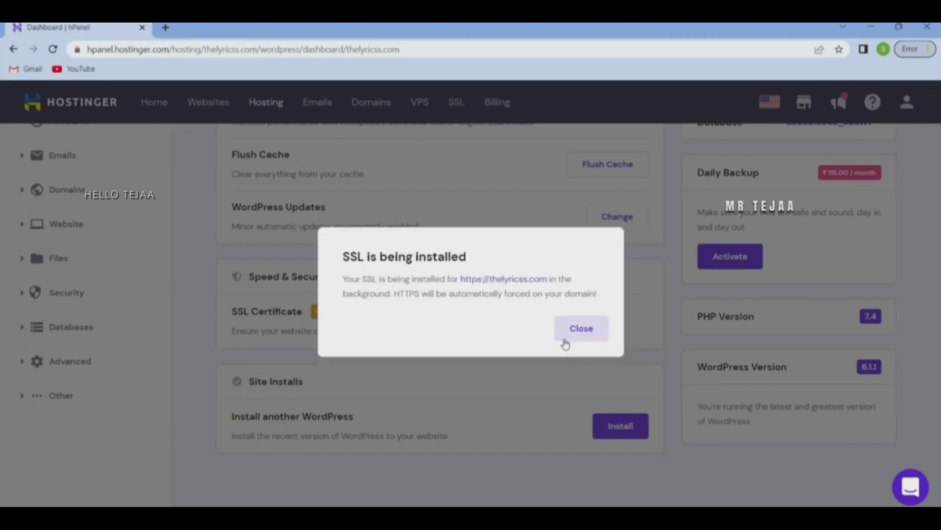
{"action": "left_click", "coordinate": [571, 338]}
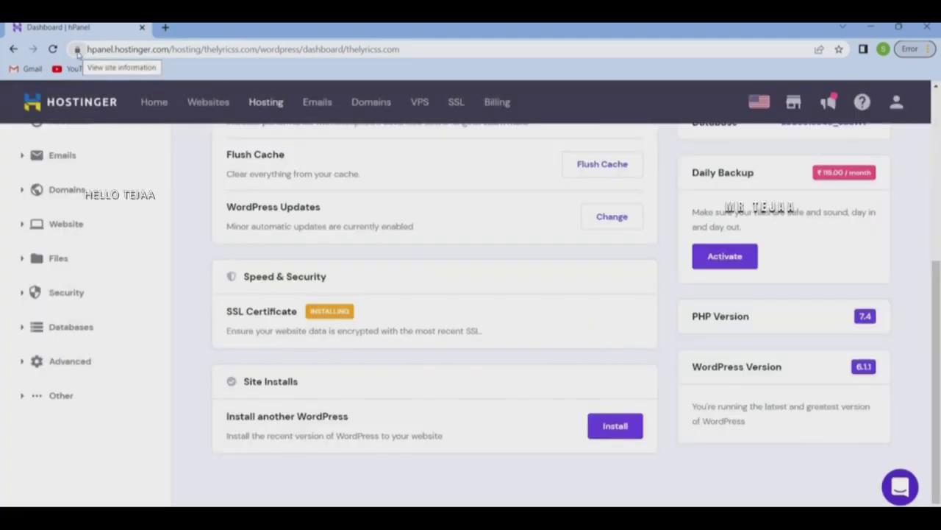
{"action": "left_click", "coordinate": [567, 337]}
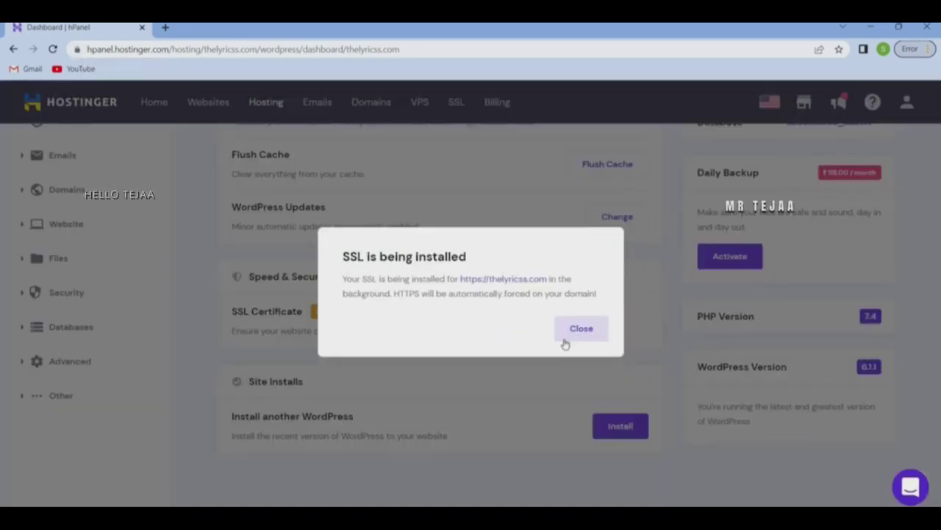
{"action": "left_click", "coordinate": [585, 331]}
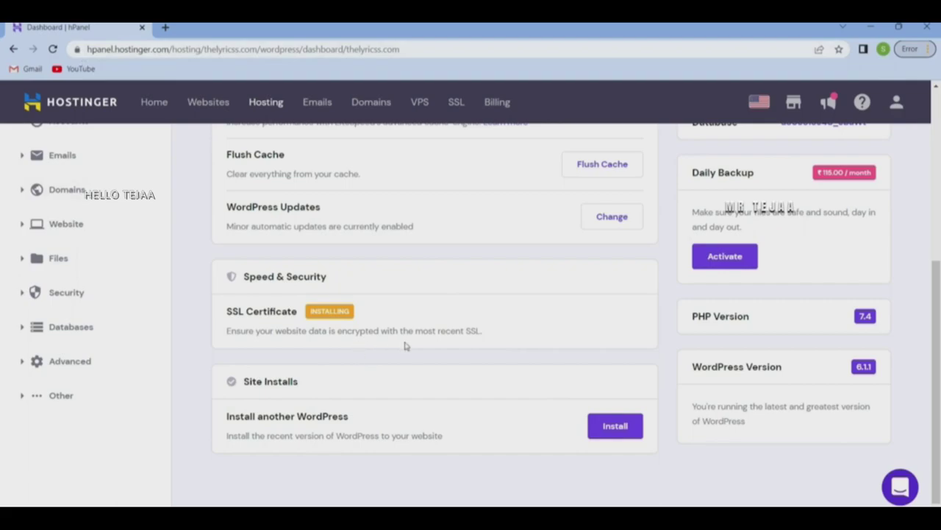
Review the WordPress core settings and open the WordPress admin to edit the website.
{"action": "scroll", "coordinate": [404, 346], "scroll_direction": "up", "scroll_amount": 4}
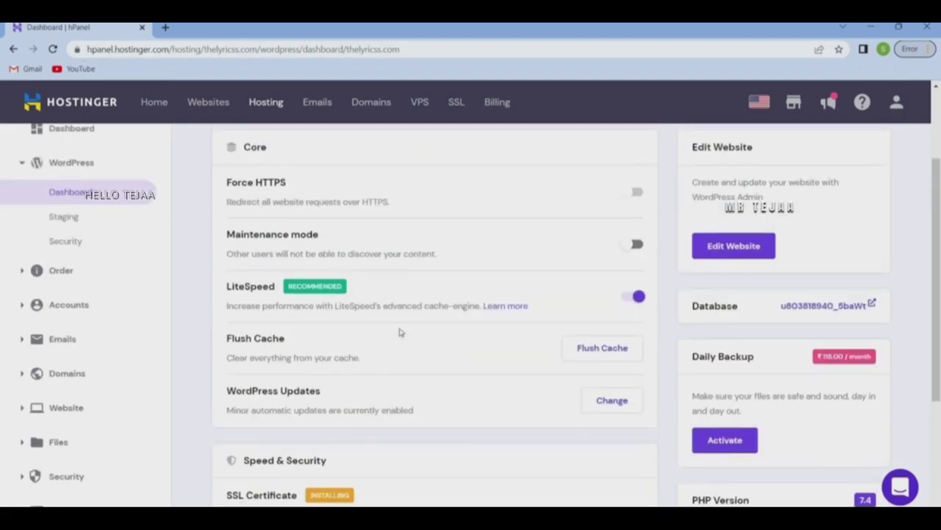
{"action": "scroll", "coordinate": [368, 266], "scroll_direction": "up", "scroll_amount": 1}
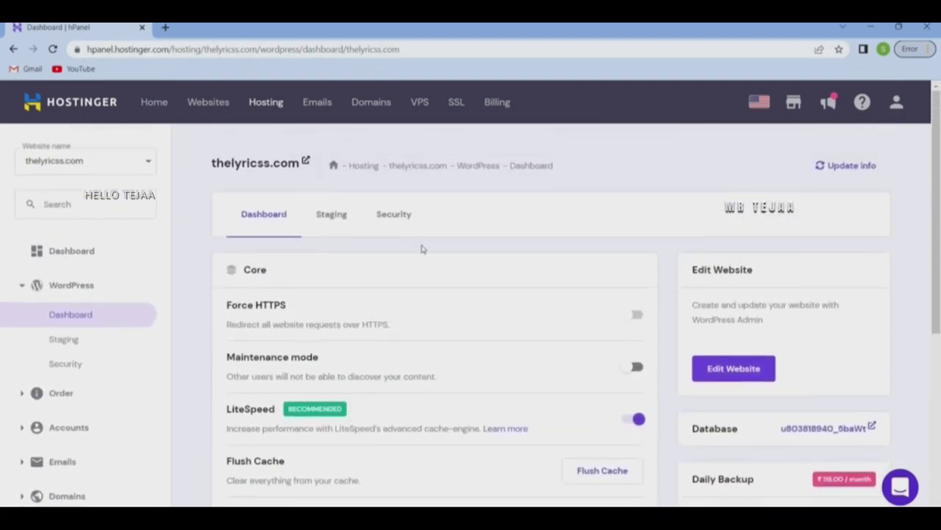
{"action": "scroll", "coordinate": [389, 336], "scroll_direction": "down", "scroll_amount": 1}
{"action": "scroll", "coordinate": [389, 332], "scroll_direction": "up", "scroll_amount": 1}
{"action": "left_click", "coordinate": [734, 371]}
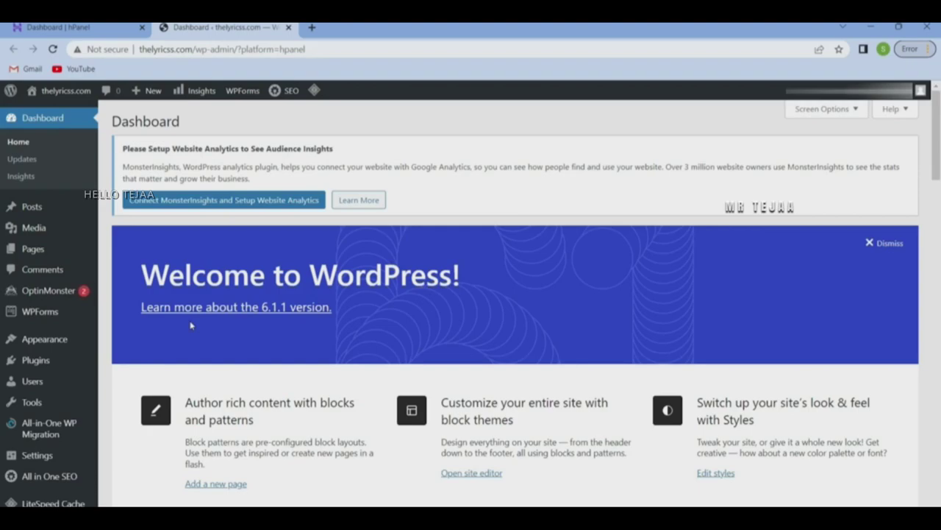
Visit the live thelyricss.com site, look over its whole home page, and return to the WordPress admin dashboard.
{"action": "mouse_move", "coordinate": [66, 95]}
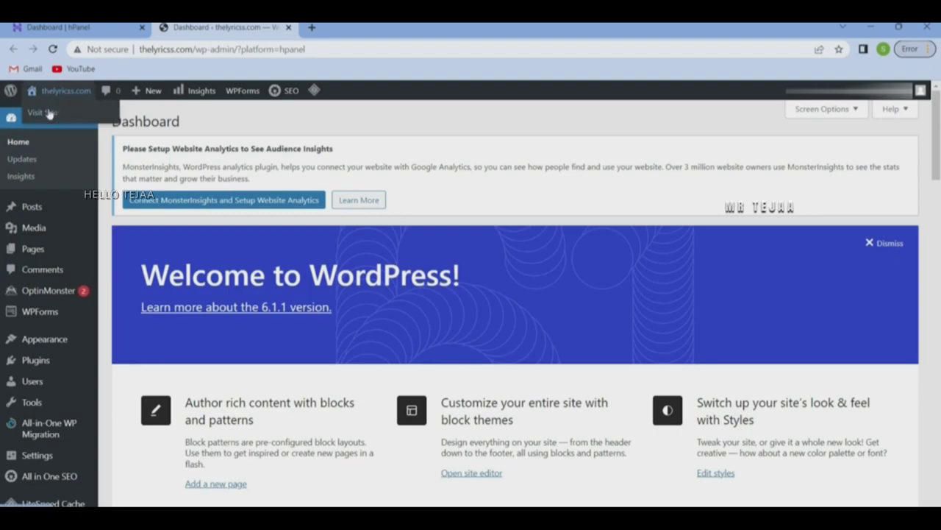
{"action": "left_click", "coordinate": [47, 112]}
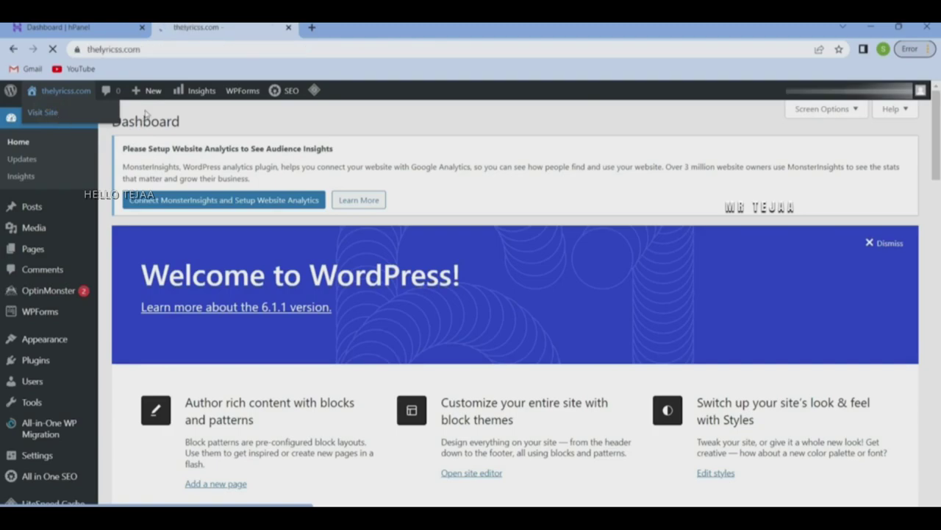
{"action": "scroll", "coordinate": [275, 292], "scroll_direction": "down", "scroll_amount": 4}
{"action": "scroll", "coordinate": [326, 354], "scroll_direction": "up", "scroll_amount": 4}
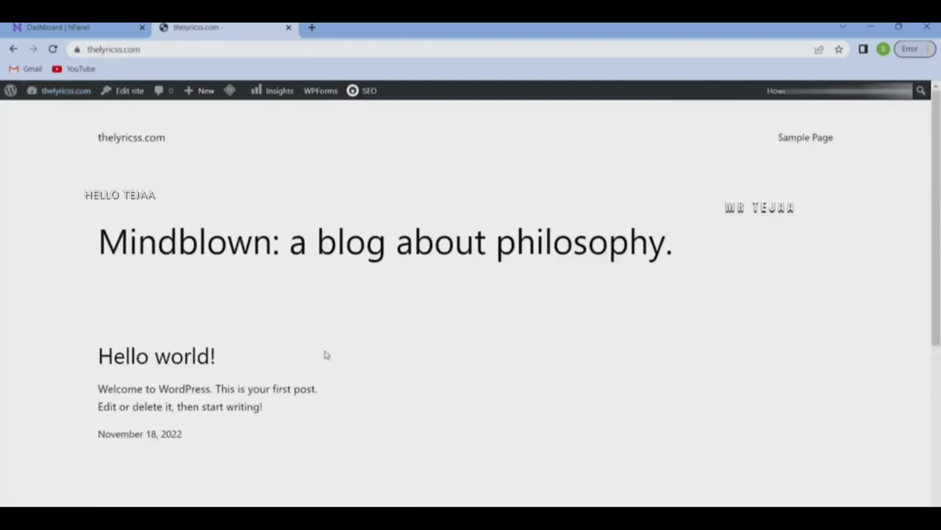
{"action": "scroll", "coordinate": [326, 355], "scroll_direction": "down", "scroll_amount": 4}
{"action": "scroll", "coordinate": [319, 349], "scroll_direction": "up", "scroll_amount": 4}
{"action": "scroll", "coordinate": [320, 348], "scroll_direction": "down", "scroll_amount": 4}
{"action": "scroll", "coordinate": [319, 345], "scroll_direction": "up", "scroll_amount": 4}
{"action": "left_click", "coordinate": [13, 49]}
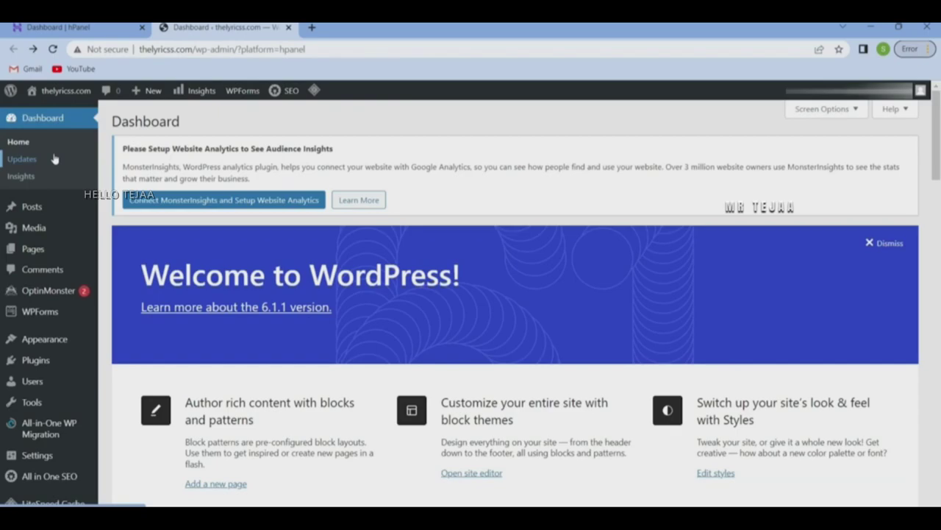
{"action": "mouse_move", "coordinate": [44, 389]}
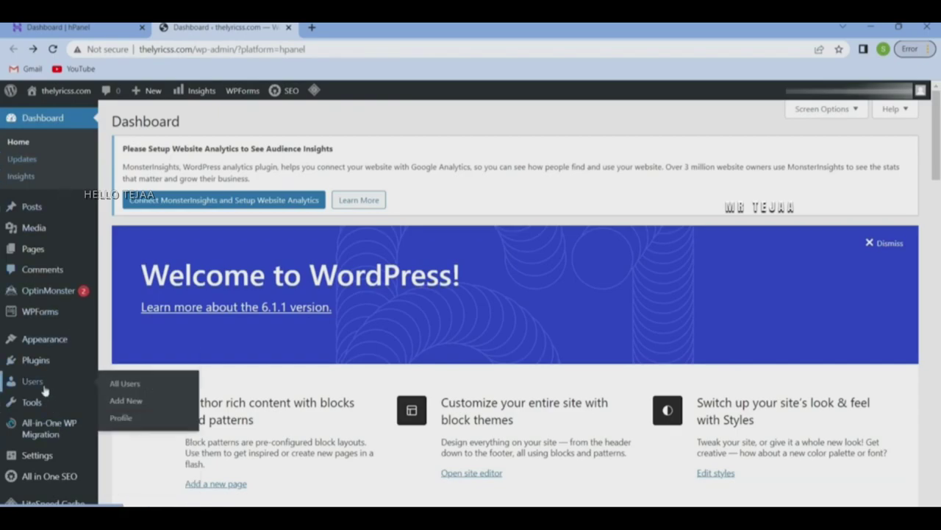
Switch to the example blog hellotejaa.com and look over the list of posts on its home page.
{"action": "mouse_move", "coordinate": [50, 369]}
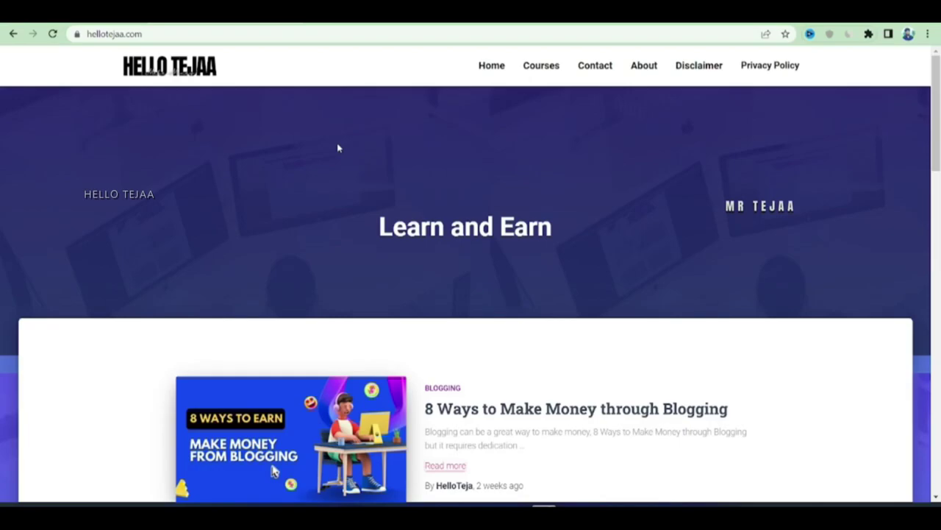
{"action": "scroll", "coordinate": [338, 148], "scroll_direction": "down", "scroll_amount": 10}
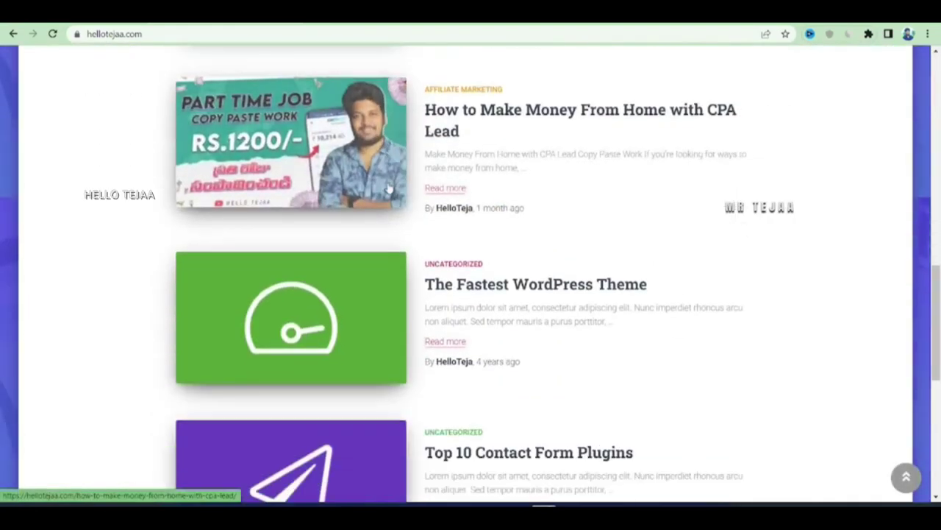
{"action": "scroll", "coordinate": [389, 190], "scroll_direction": "down", "scroll_amount": 6}
{"action": "scroll", "coordinate": [414, 215], "scroll_direction": "up", "scroll_amount": 3}
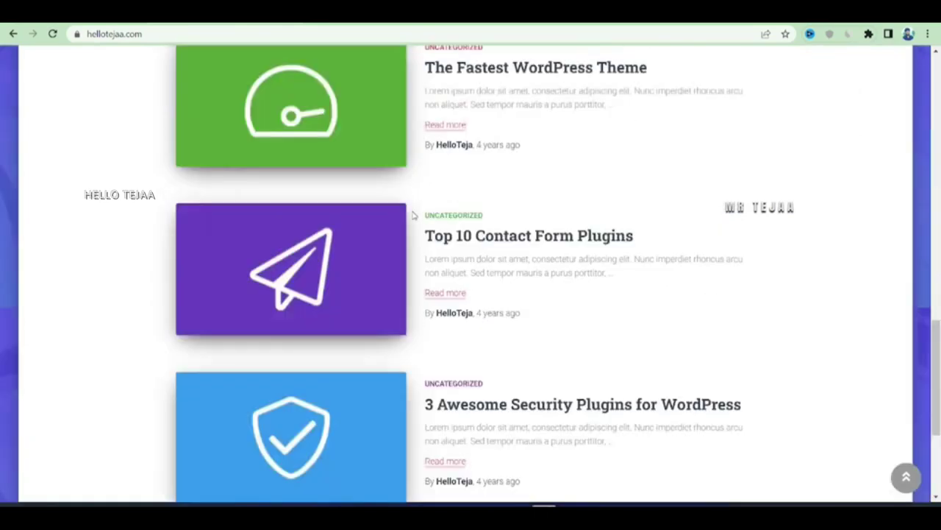
{"action": "scroll", "coordinate": [414, 215], "scroll_direction": "up", "scroll_amount": 15}
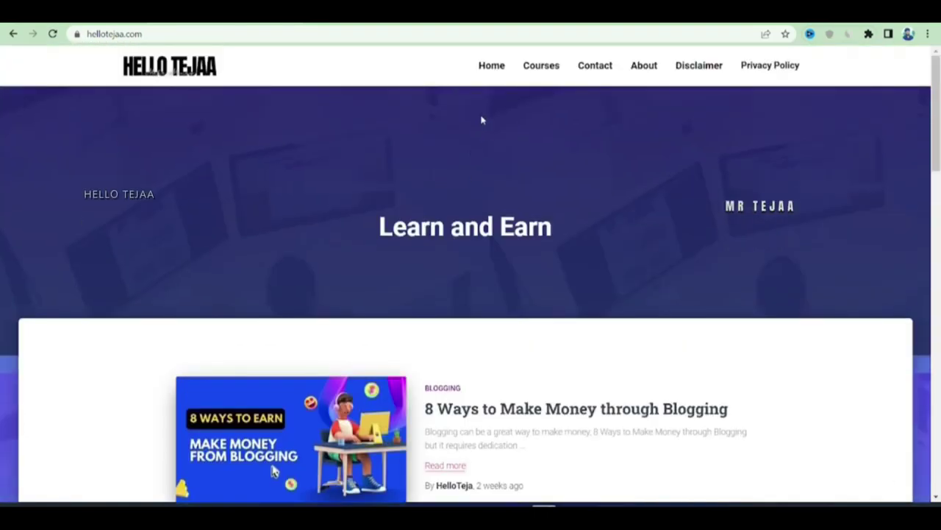
View the example blog's Contact page with its embedded contact form and return to the blog's home page.
{"action": "left_click", "coordinate": [493, 66]}
{"action": "left_click", "coordinate": [603, 71]}
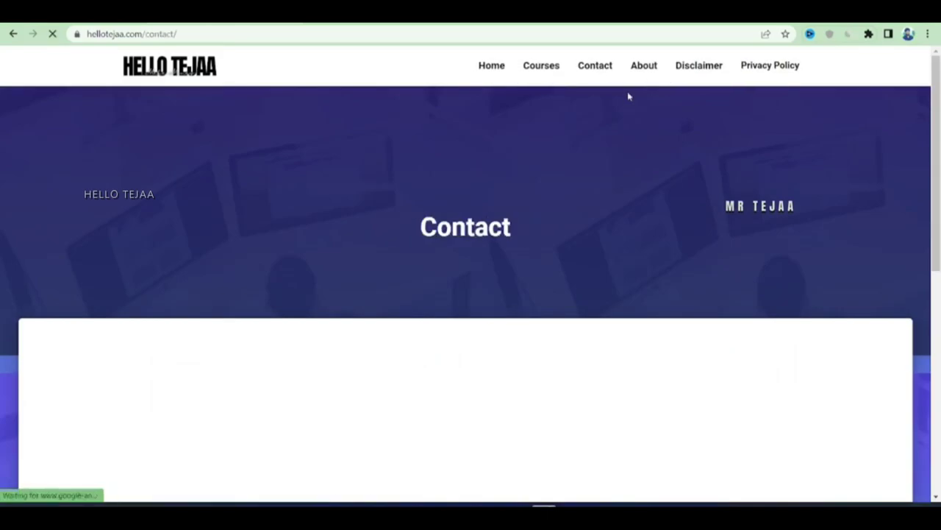
{"action": "scroll", "coordinate": [632, 105], "scroll_direction": "down", "scroll_amount": 6}
{"action": "scroll", "coordinate": [632, 105], "scroll_direction": "up", "scroll_amount": 4}
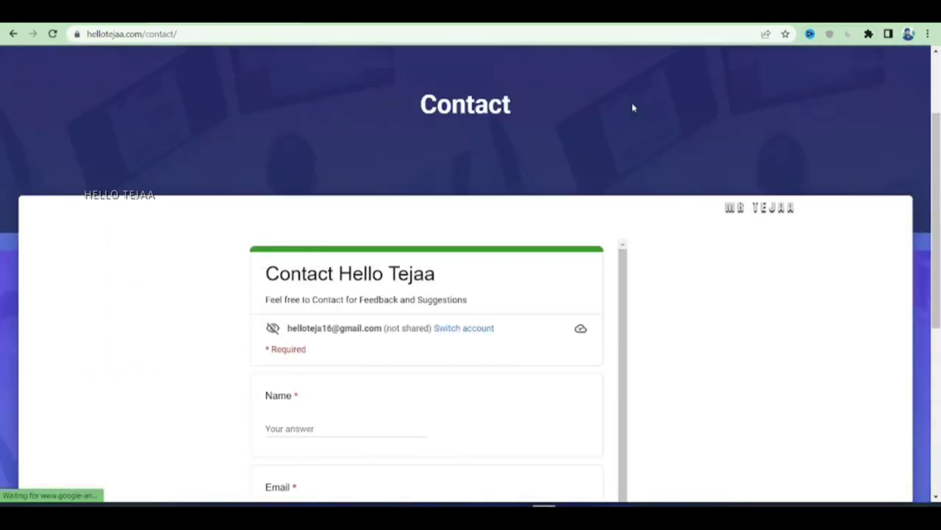
{"action": "key", "text": "alt+Left"}
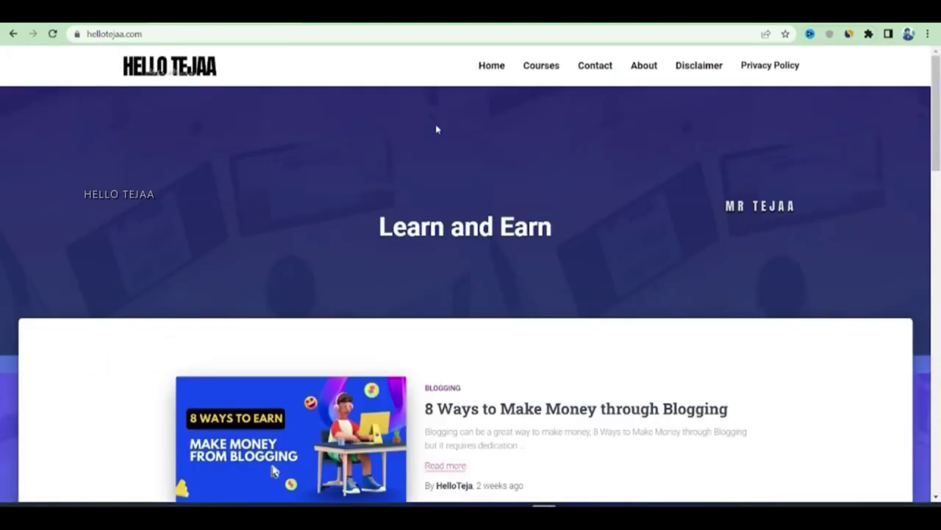